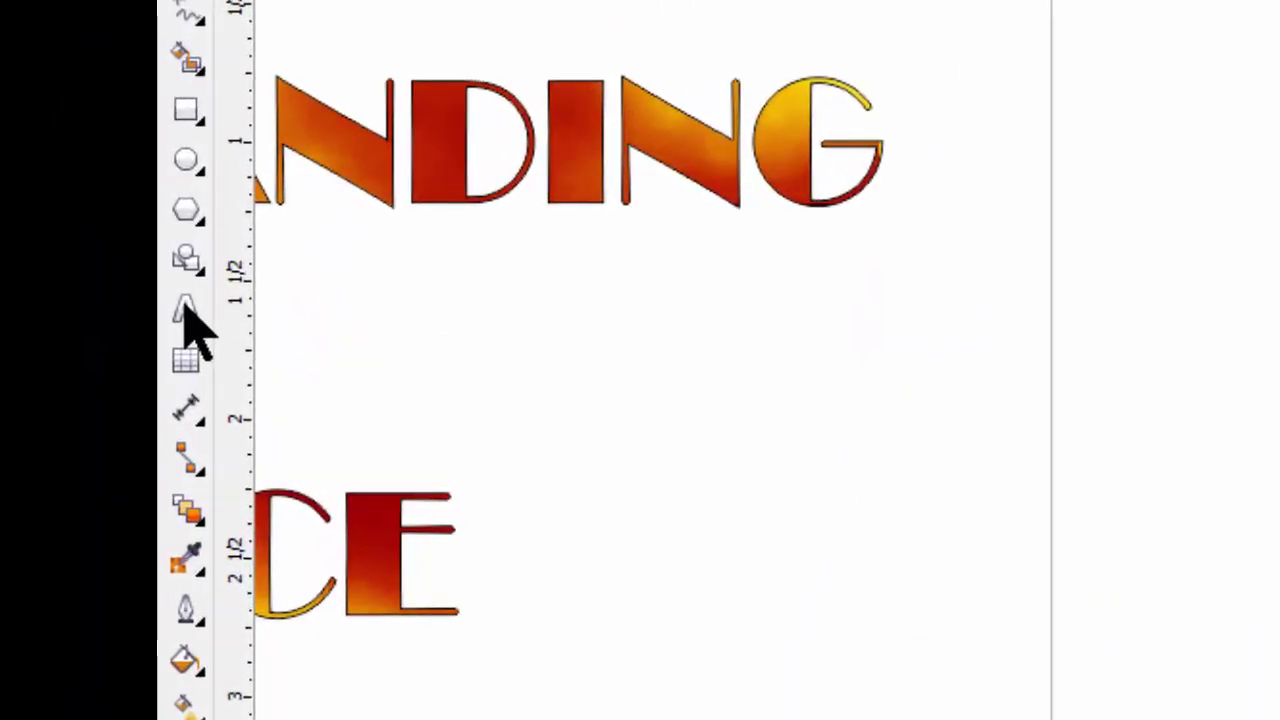
- Add the artistic text line 'This is Artistic Text' on the page
click(185, 310)
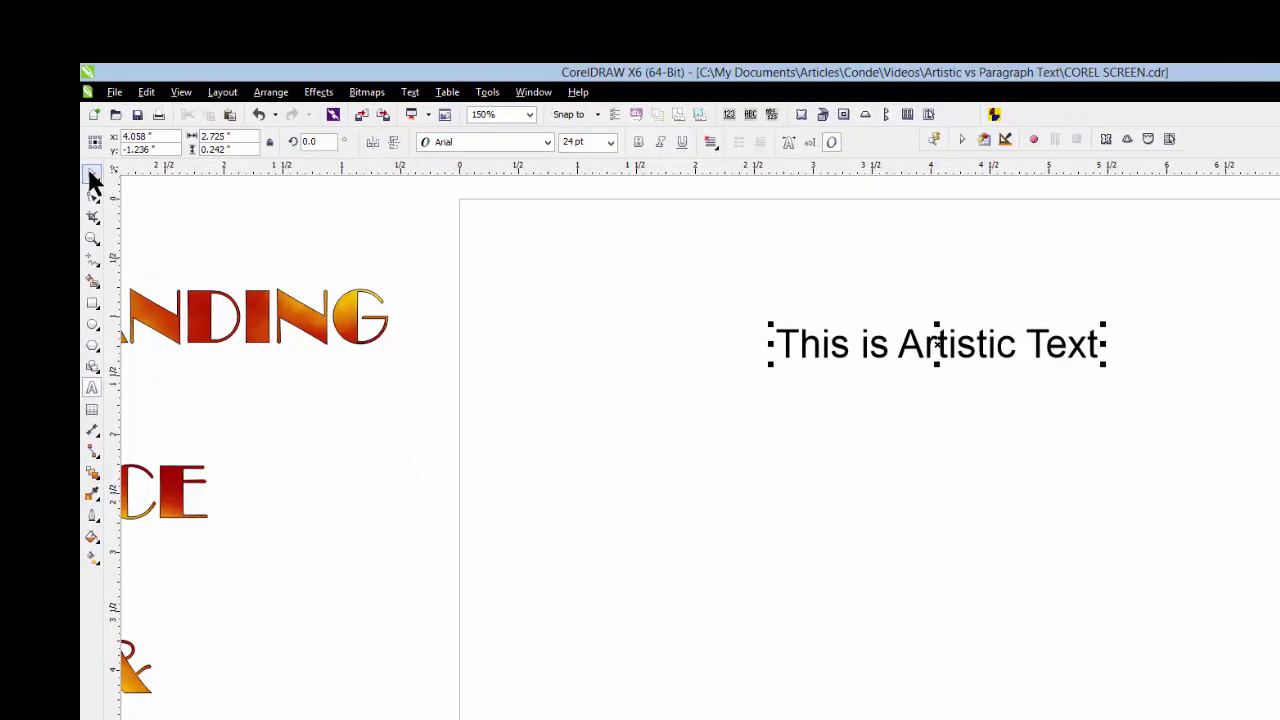
- Set the artistic text line to Broadway at 12 pt
click(505, 142)
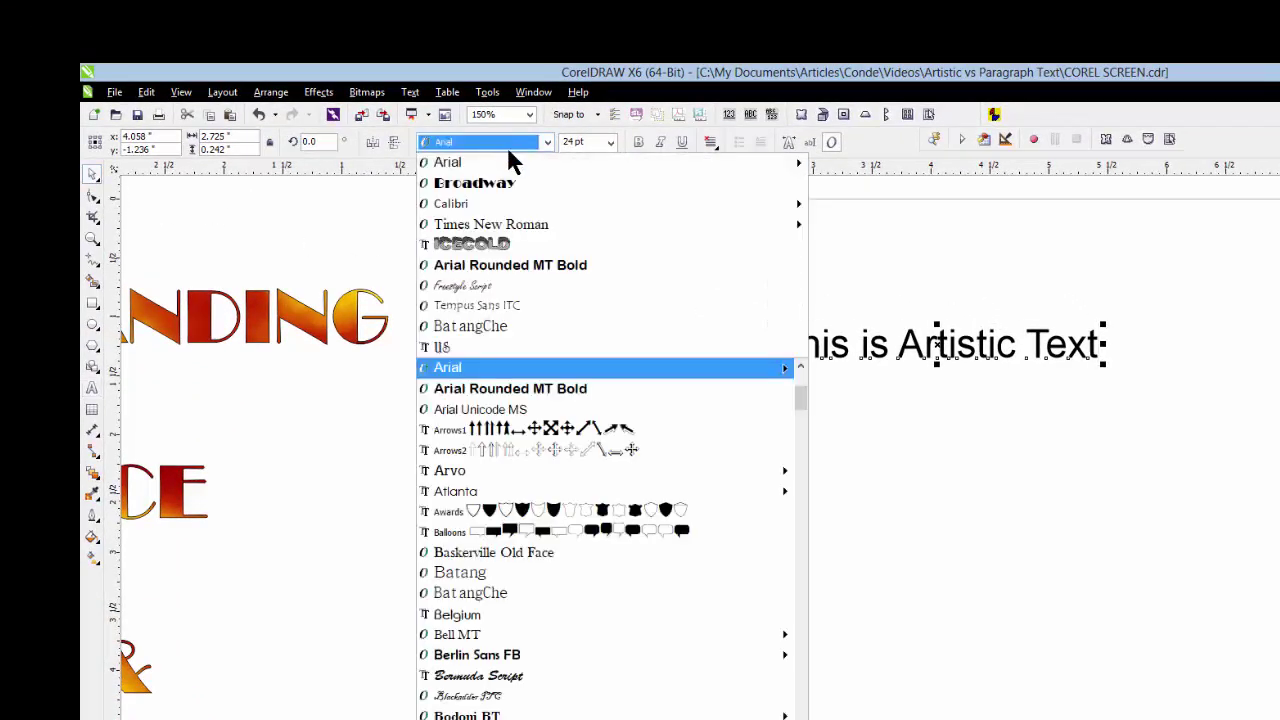
click(572, 184)
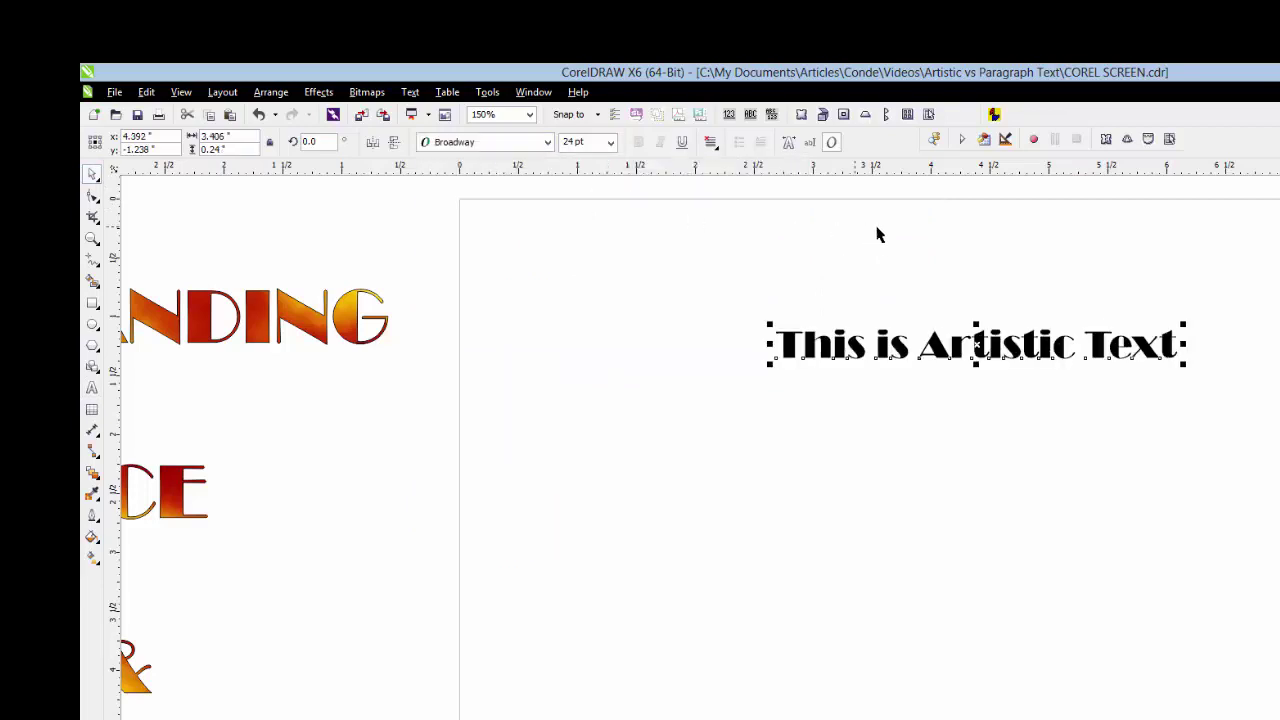
click(610, 142)
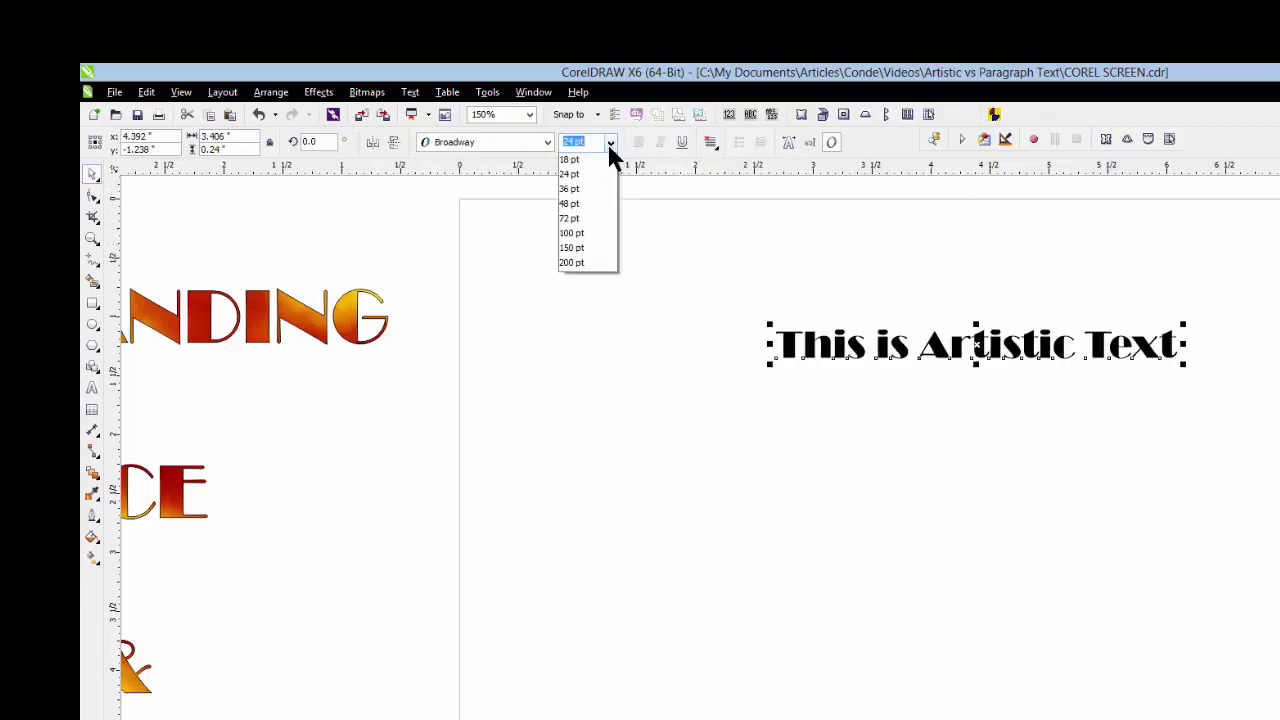
click(588, 250)
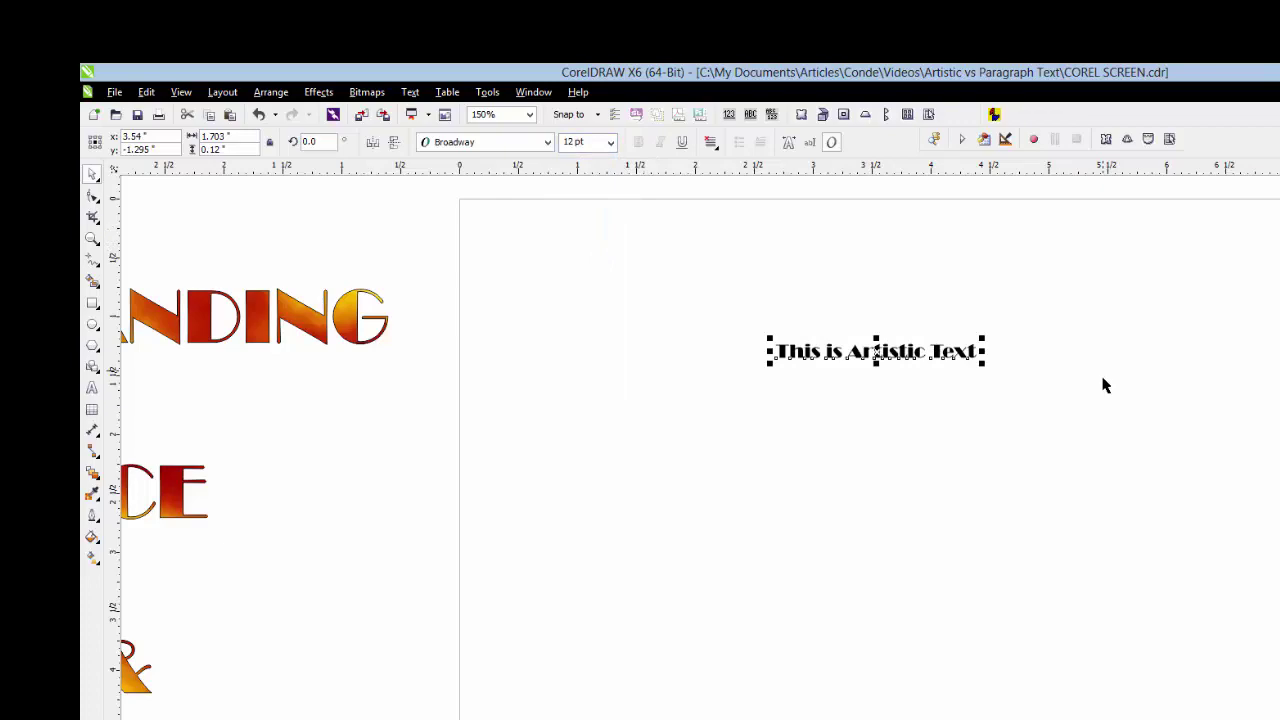
- Resize the artistic text to about 22 pt and move it up and left on the page
drag(984, 364, 1279, 563)
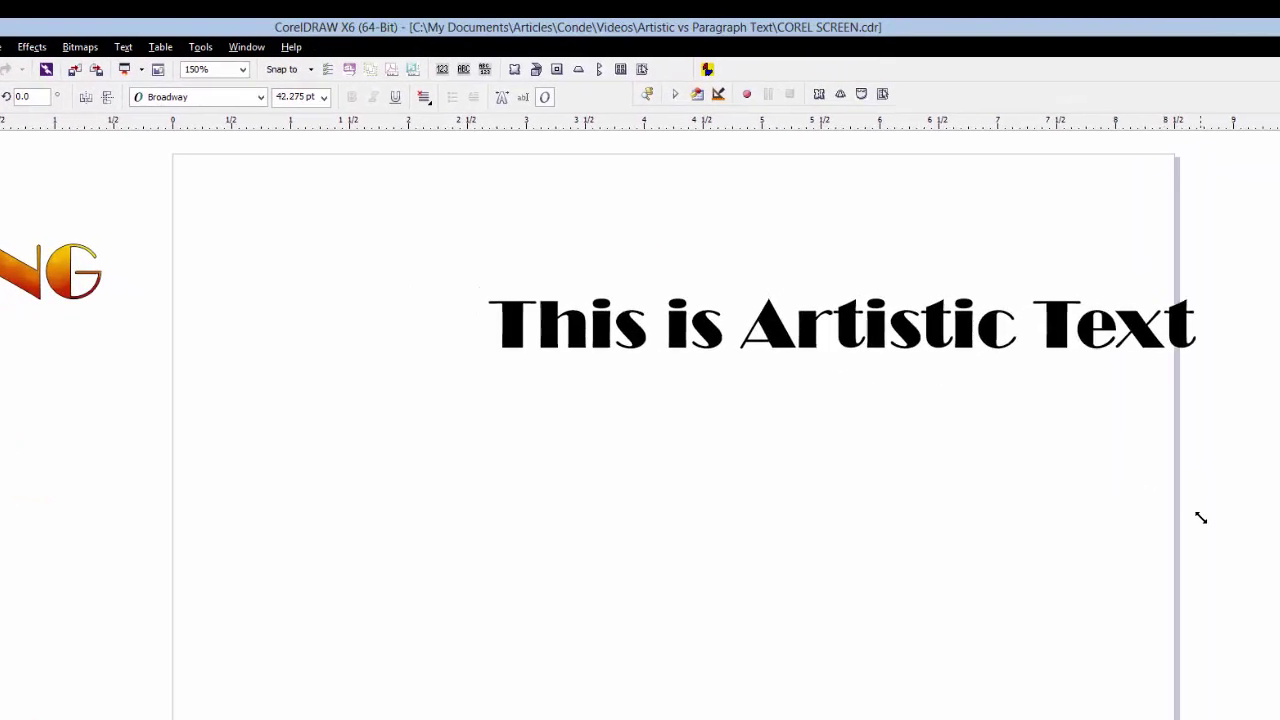
drag(1201, 295, 830, 291)
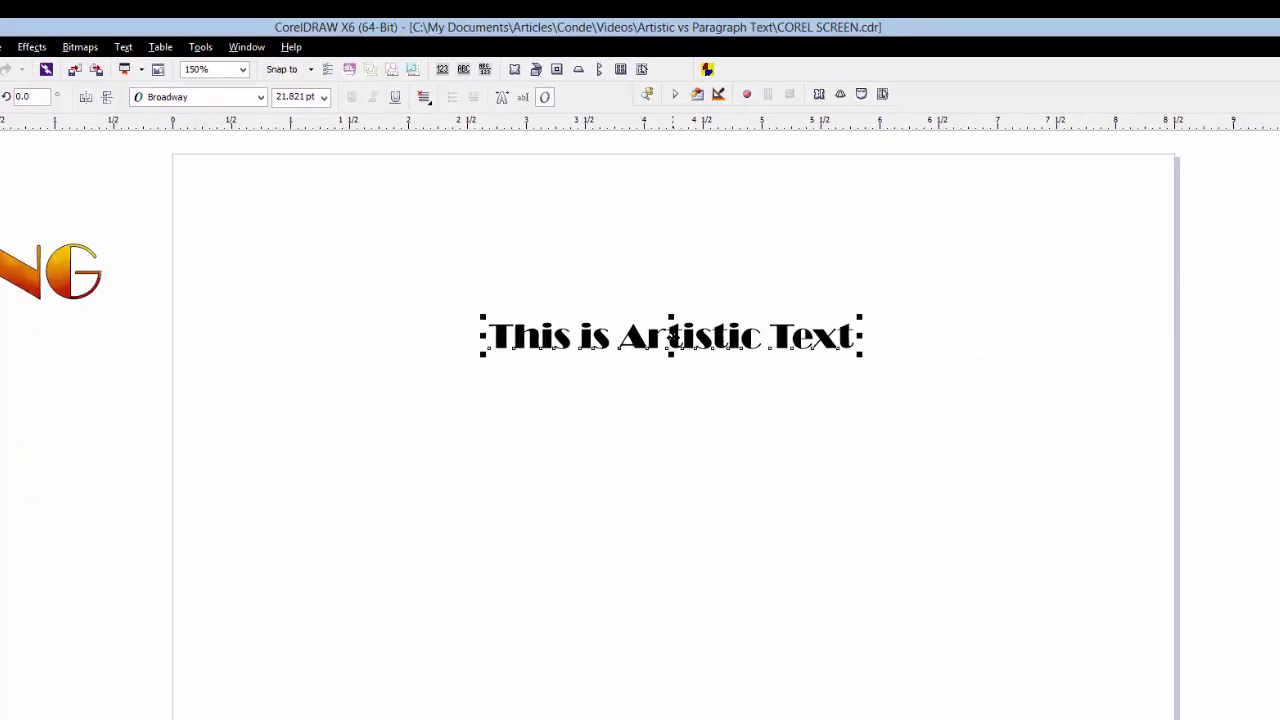
drag(671, 337, 585, 322)
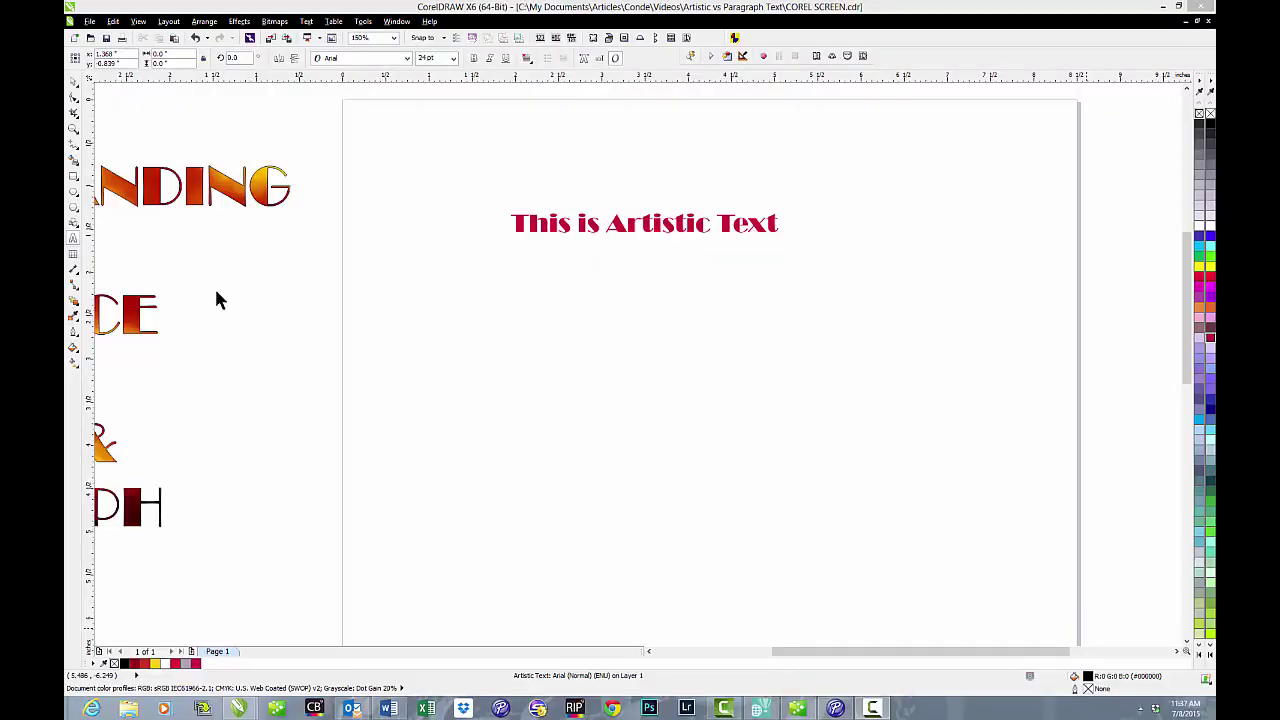
- Draw a paragraph frame below the heading containing 'This is paragraph text.'
click(73, 239)
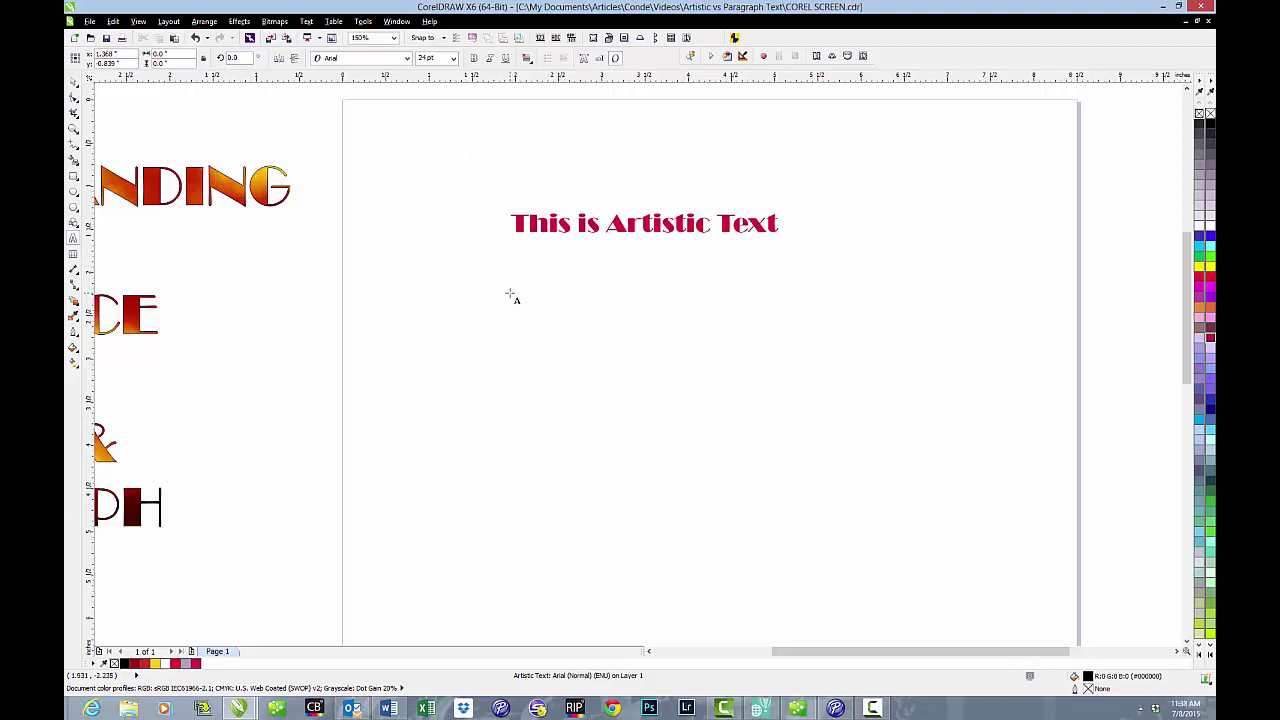
drag(510, 294, 808, 398)
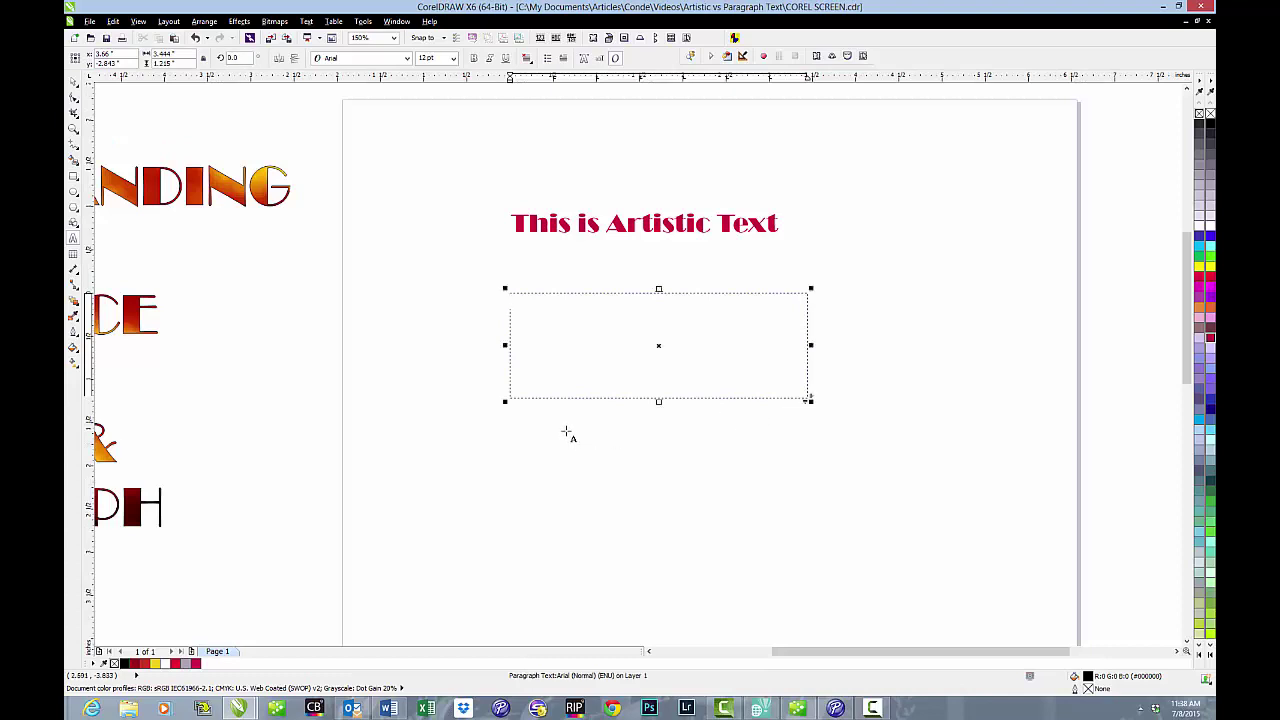
text(Thisd)
text(is paragra)
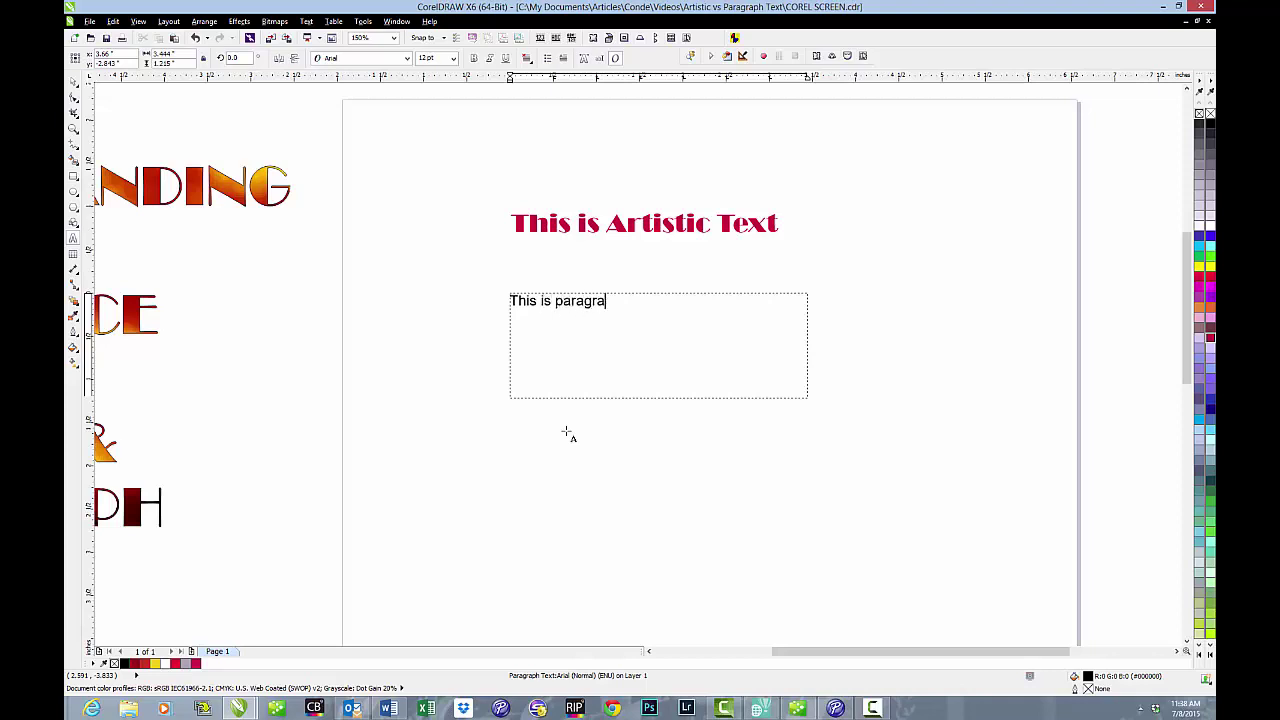
text(ph text.)
key(Escape)
click(614, 316)
click(777, 616)
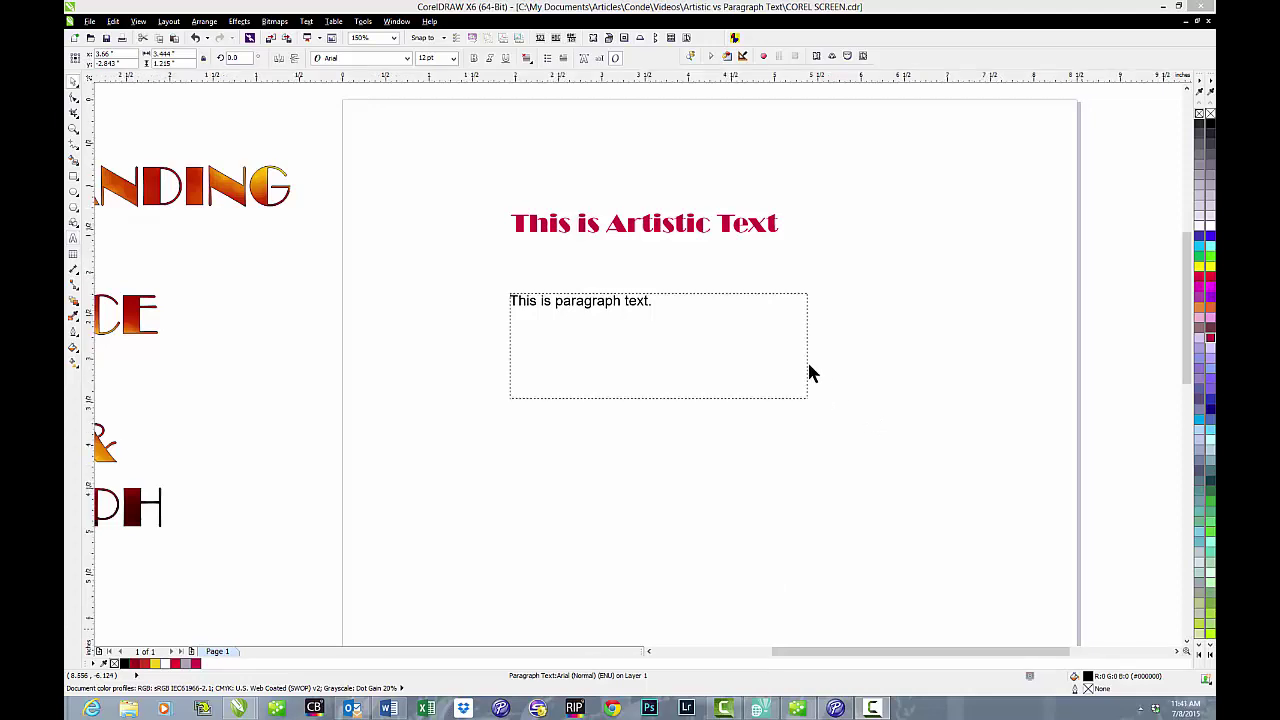
- Select and delete the paragraph text frame
click(741, 333)
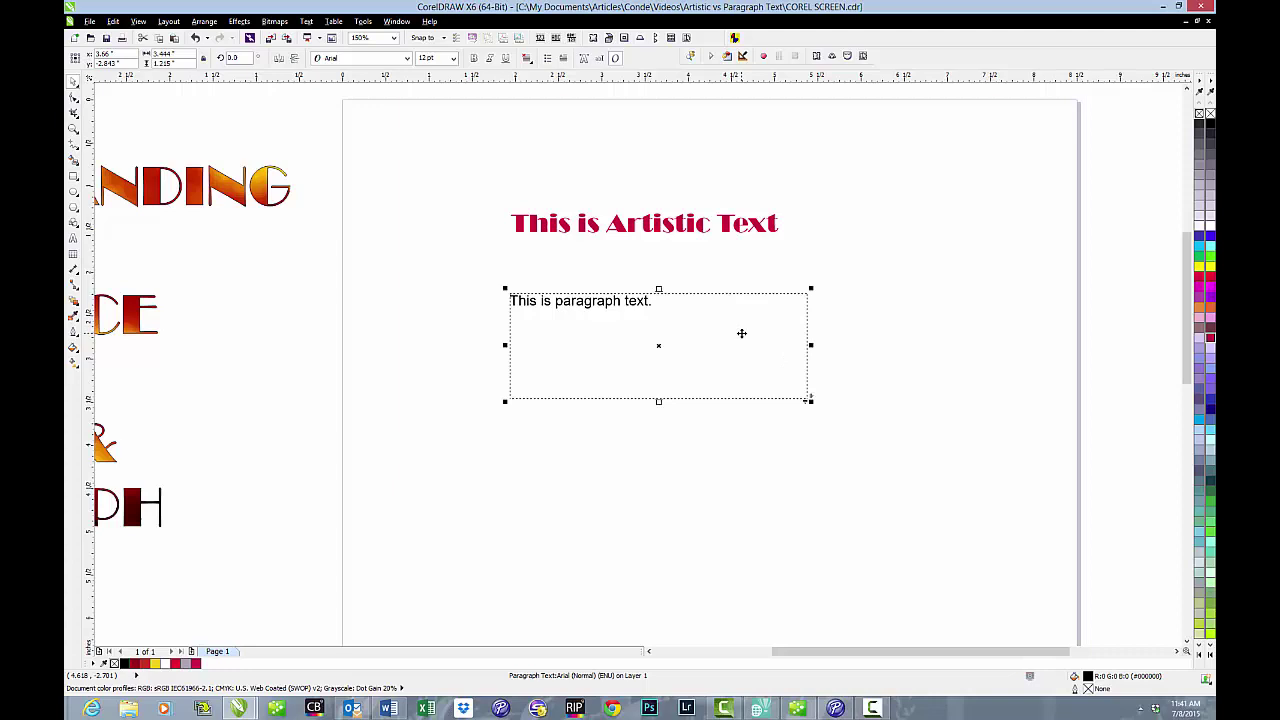
key(Delete)
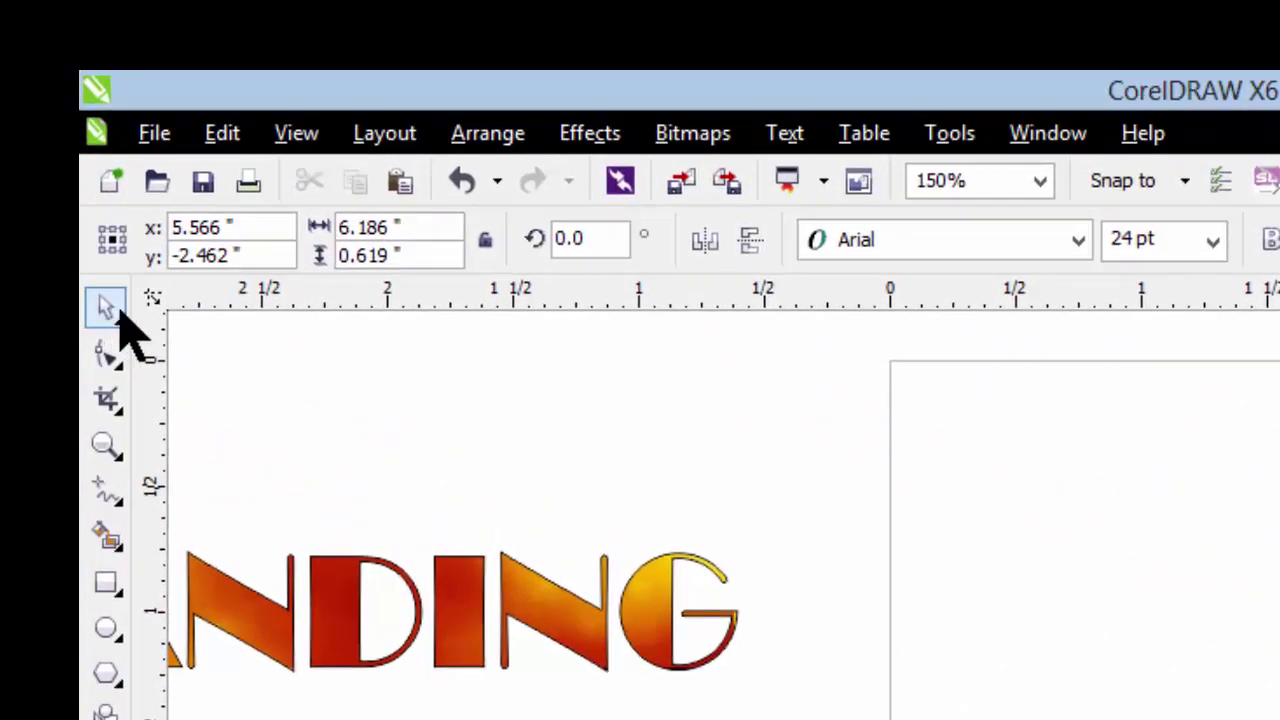
- Set the new two-line artistic text to Broadway at 36 pt
click(120, 312)
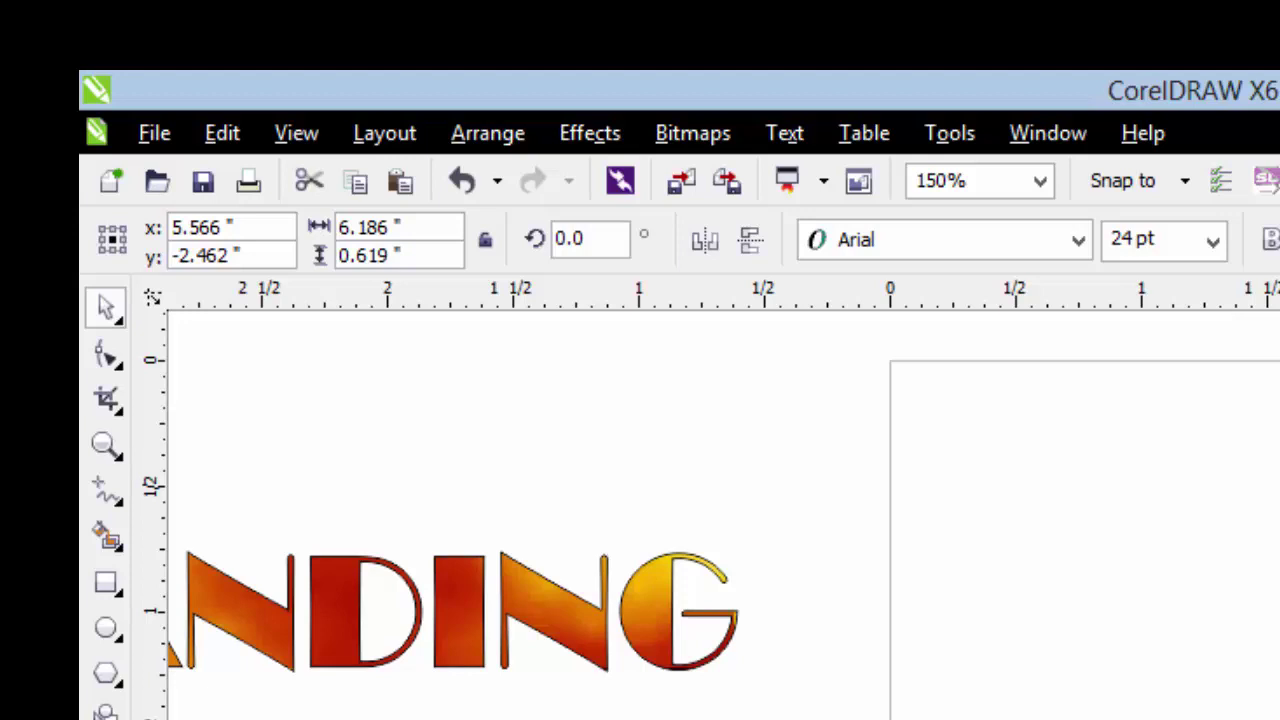
click(926, 247)
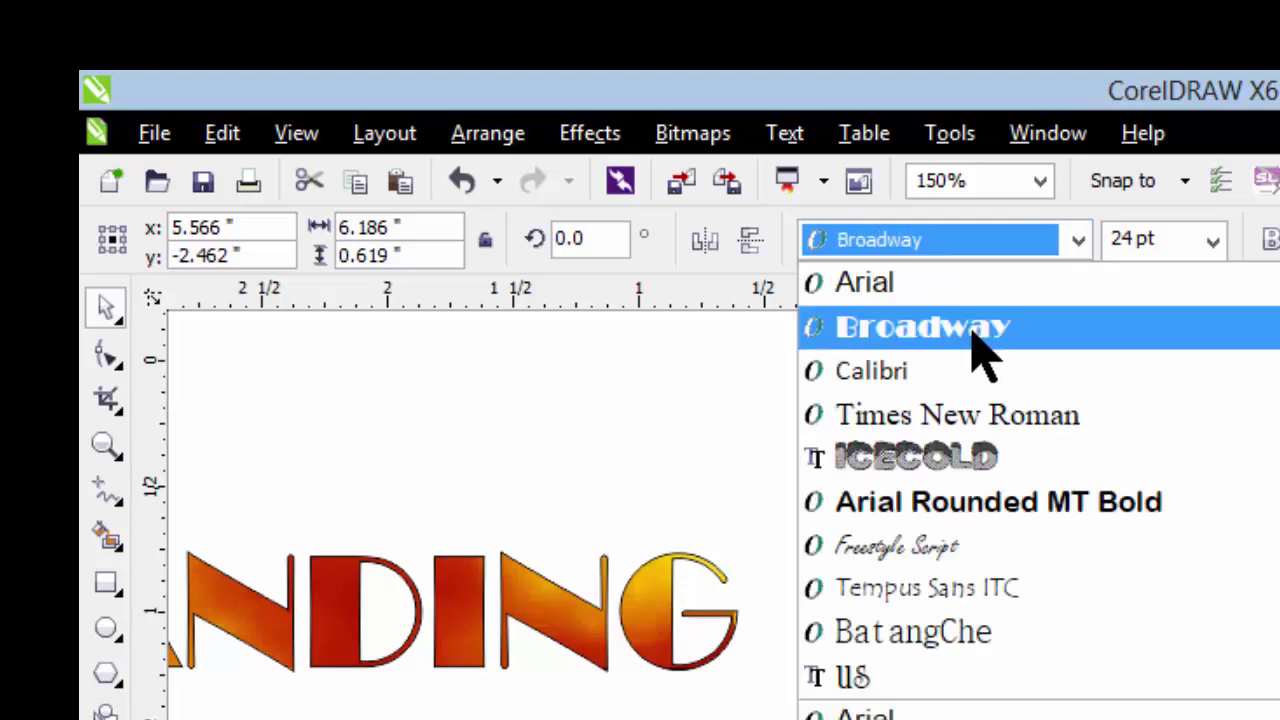
click(973, 334)
click(1204, 240)
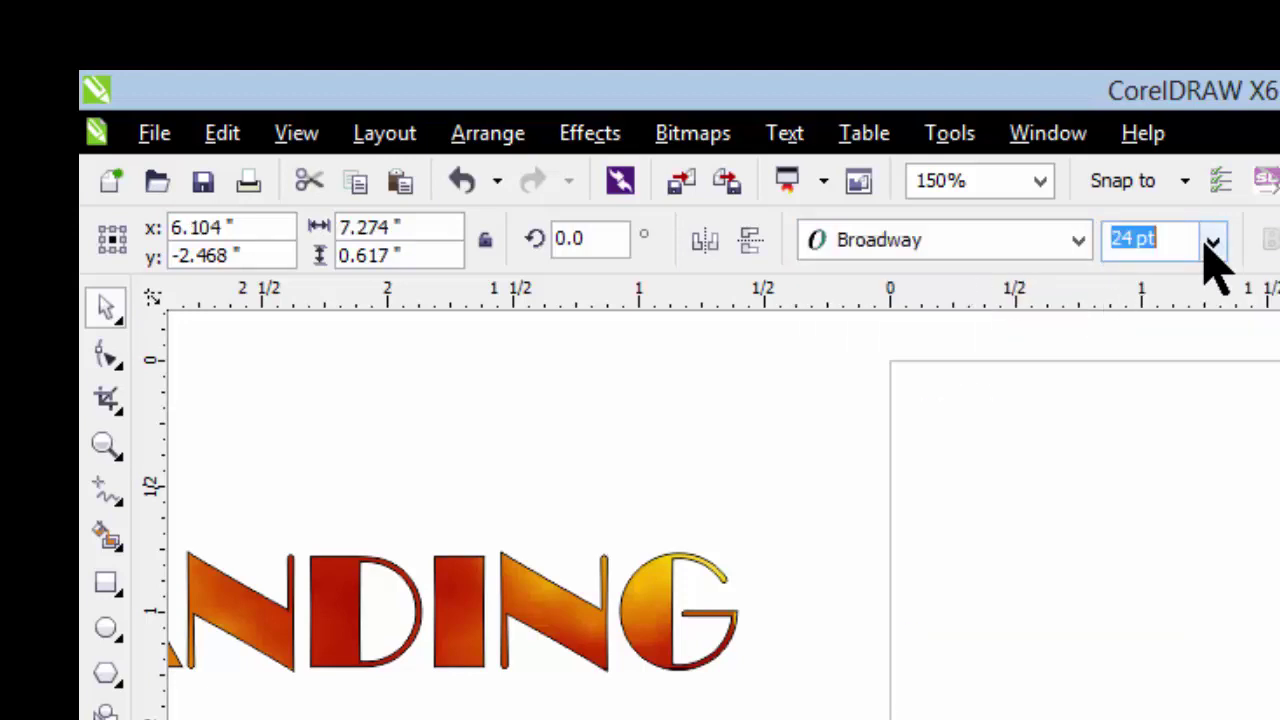
click(1212, 242)
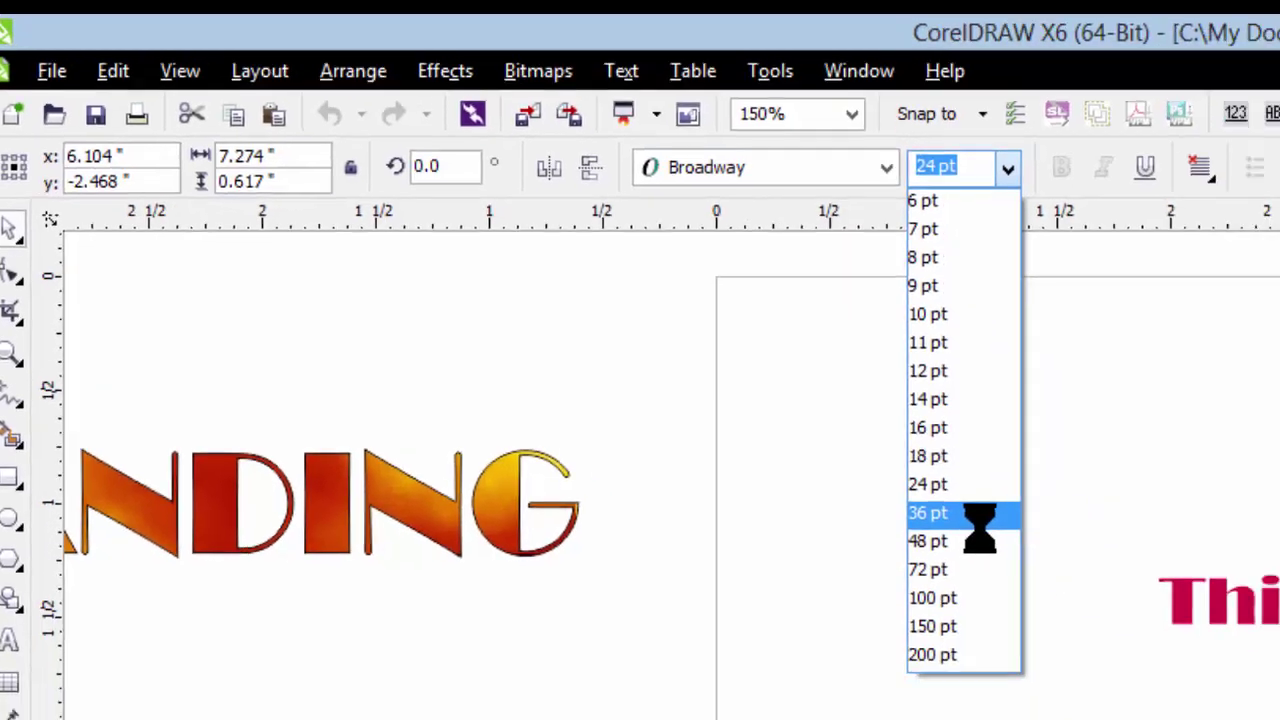
click(1180, 614)
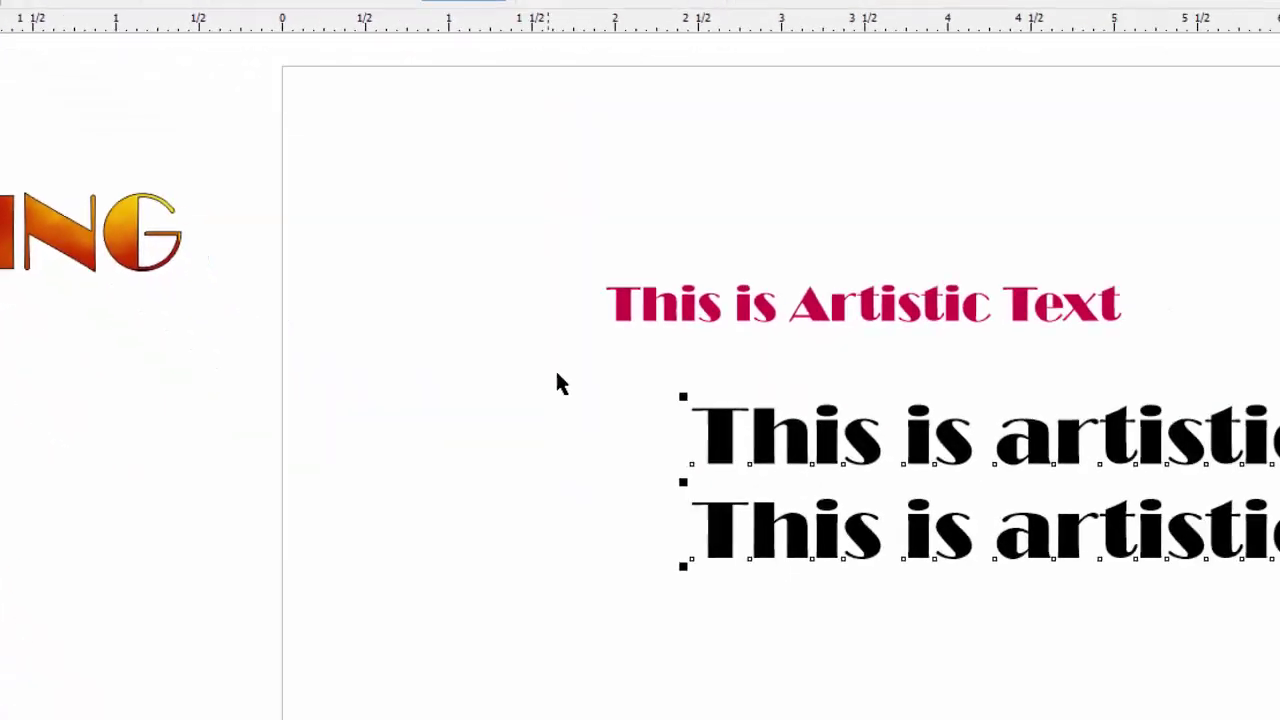
- Scale the black text block and move it to the middle-left of the page
drag(683, 566, 284, 713)
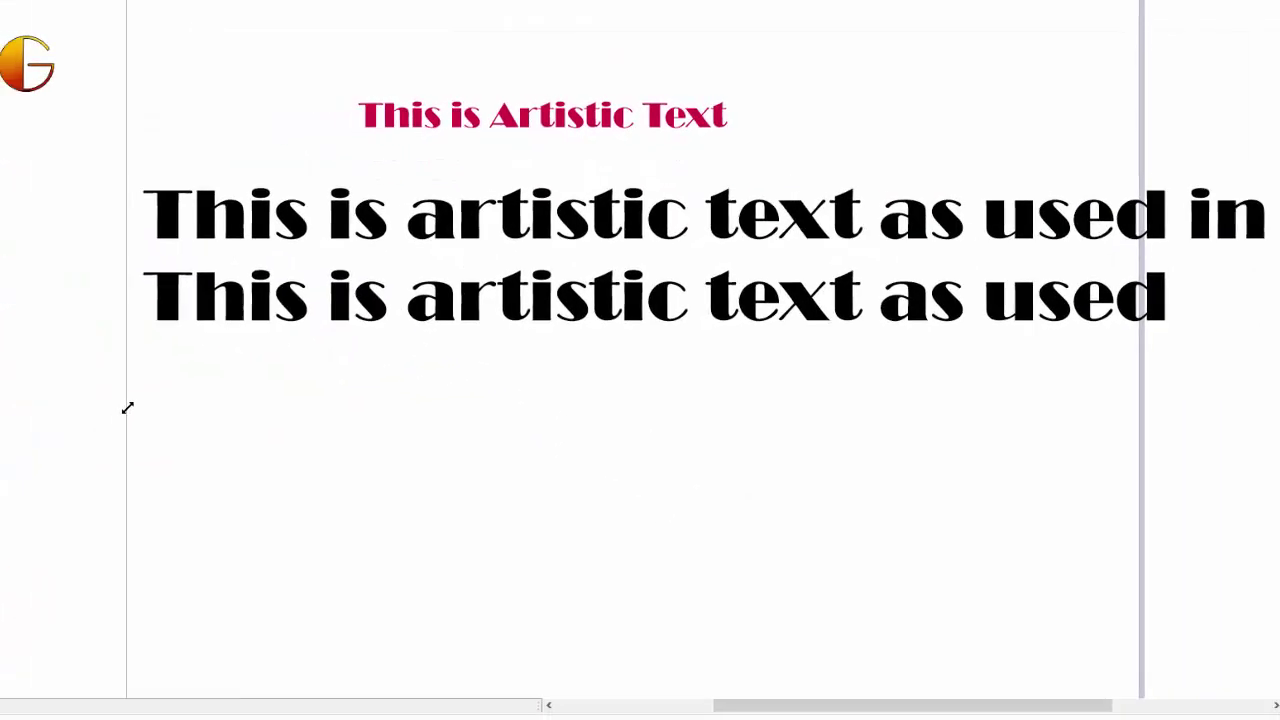
drag(127, 408, 9, 457)
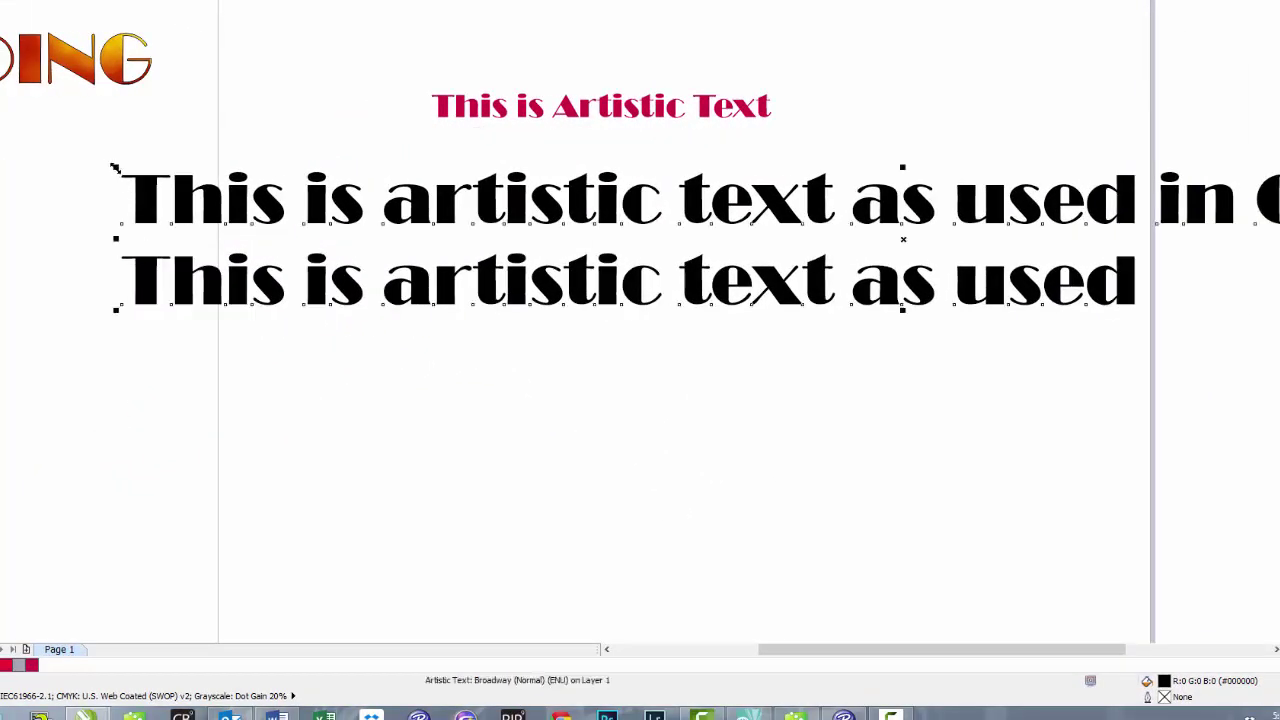
drag(113, 168, 345, 252)
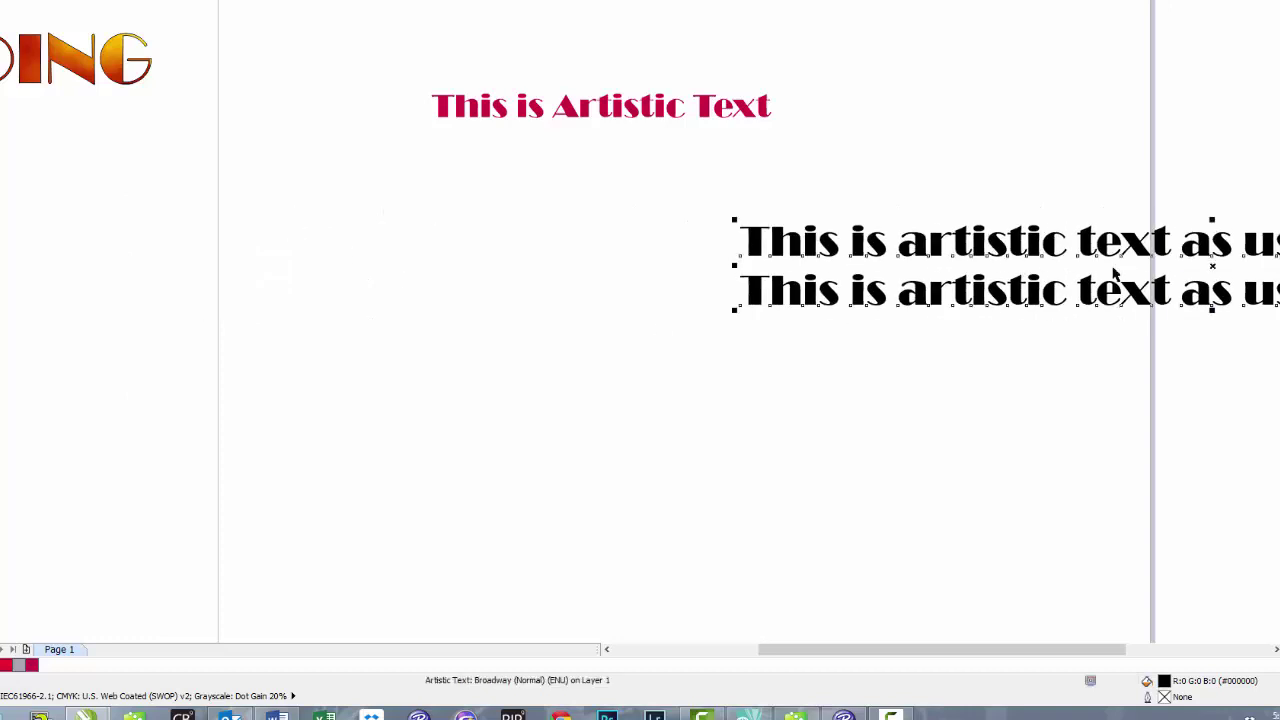
drag(1214, 267, 737, 320)
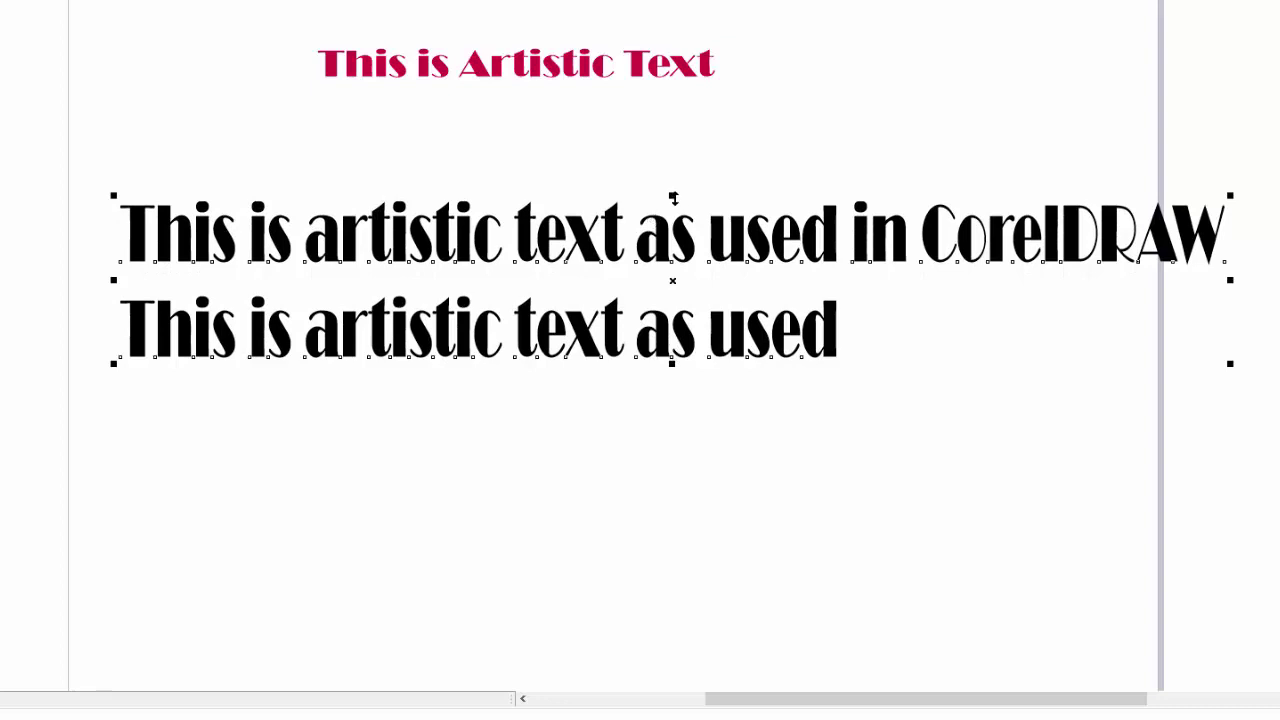
- Shorten the two-line artistic text back to its normal height
drag(673, 197, 674, 226)
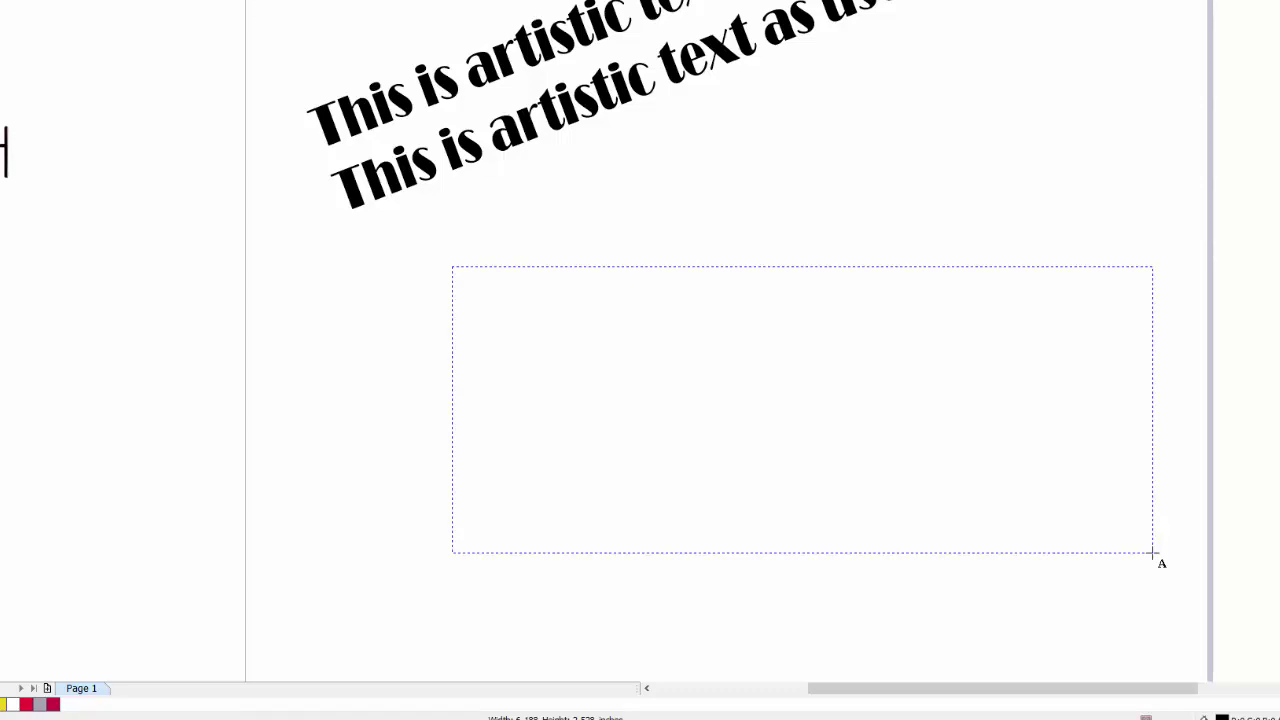
- Type 'This is paragraph text as it is used in CorelDRAW software for sublimation projects and' in the frame
drag(1153, 552, 1153, 552)
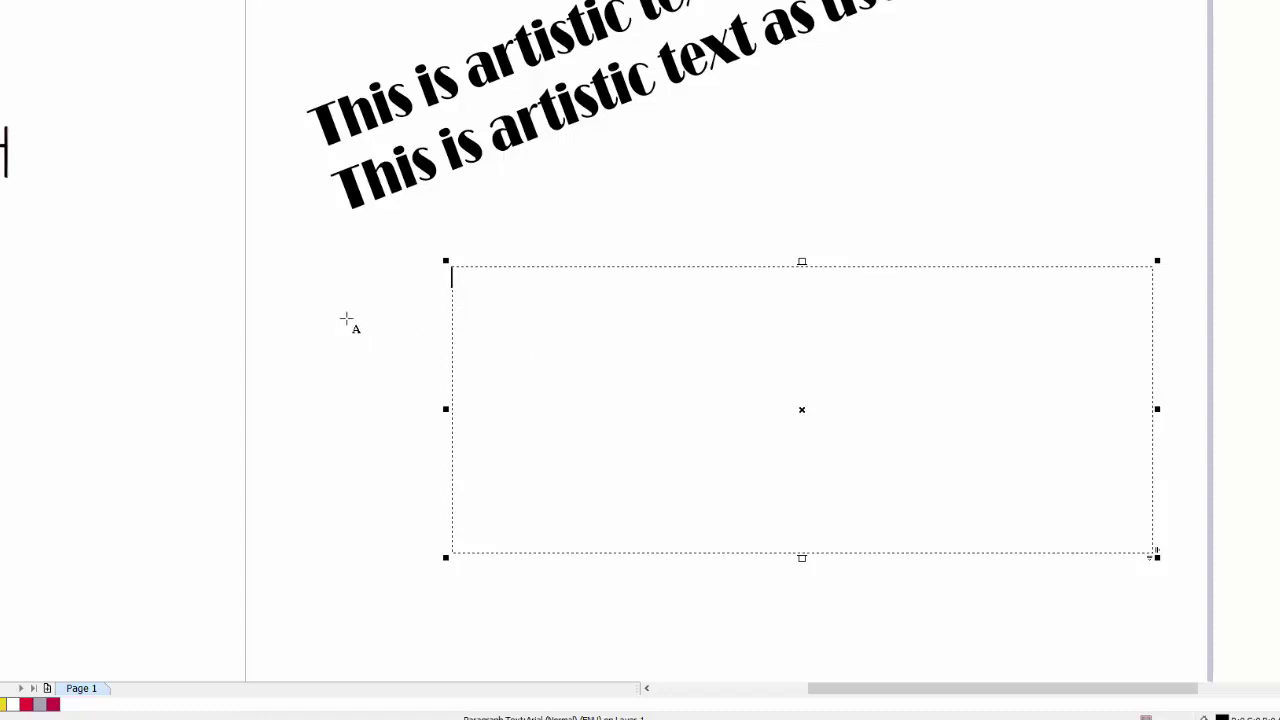
text(This)
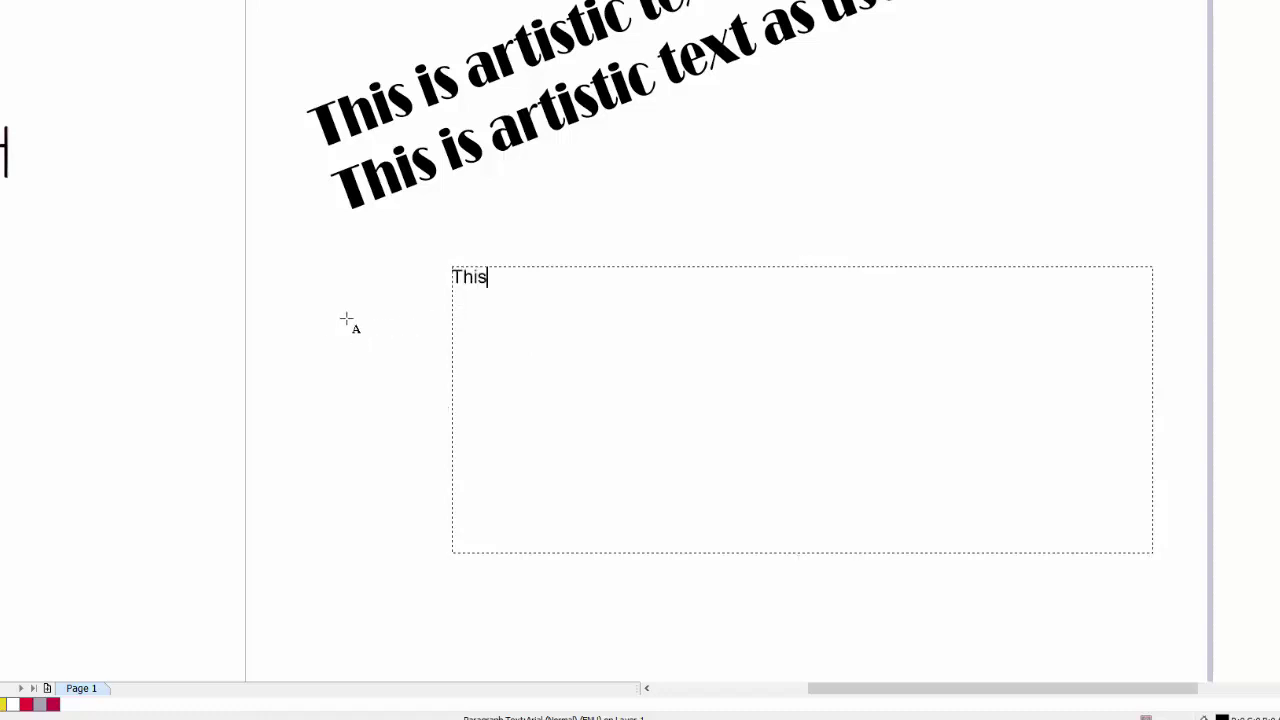
text( is paragraph text)
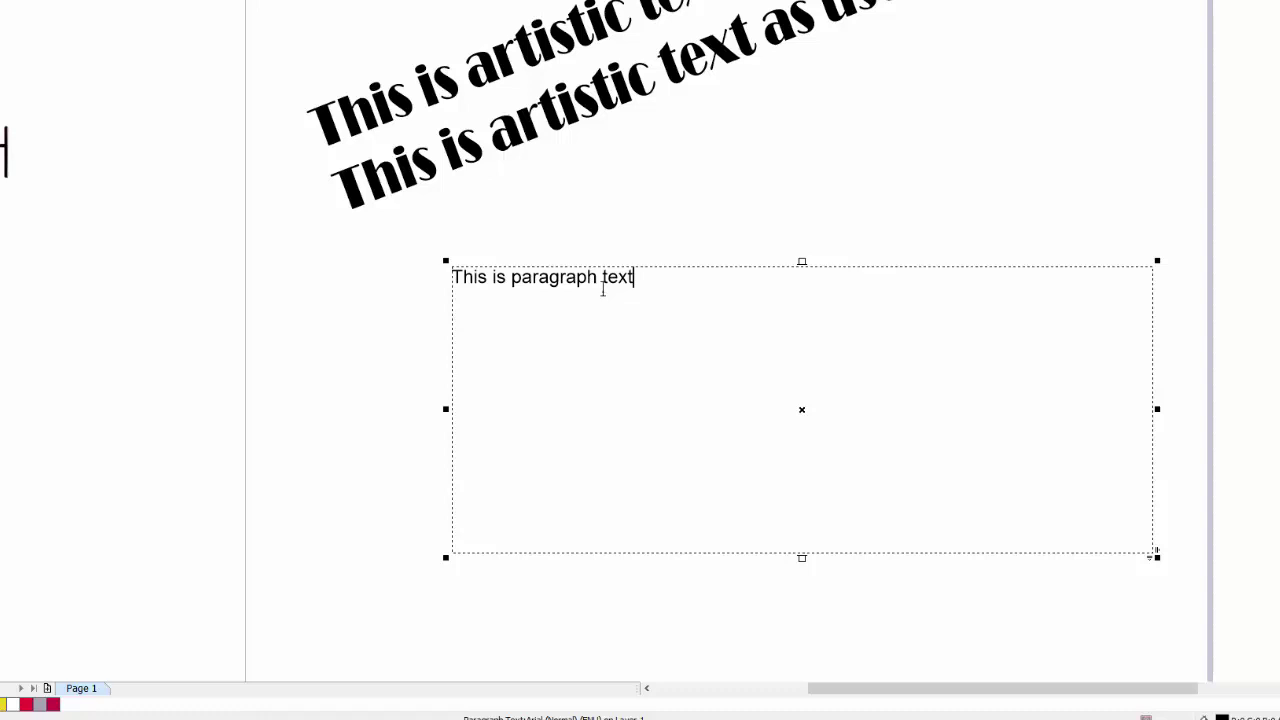
text(as it is )
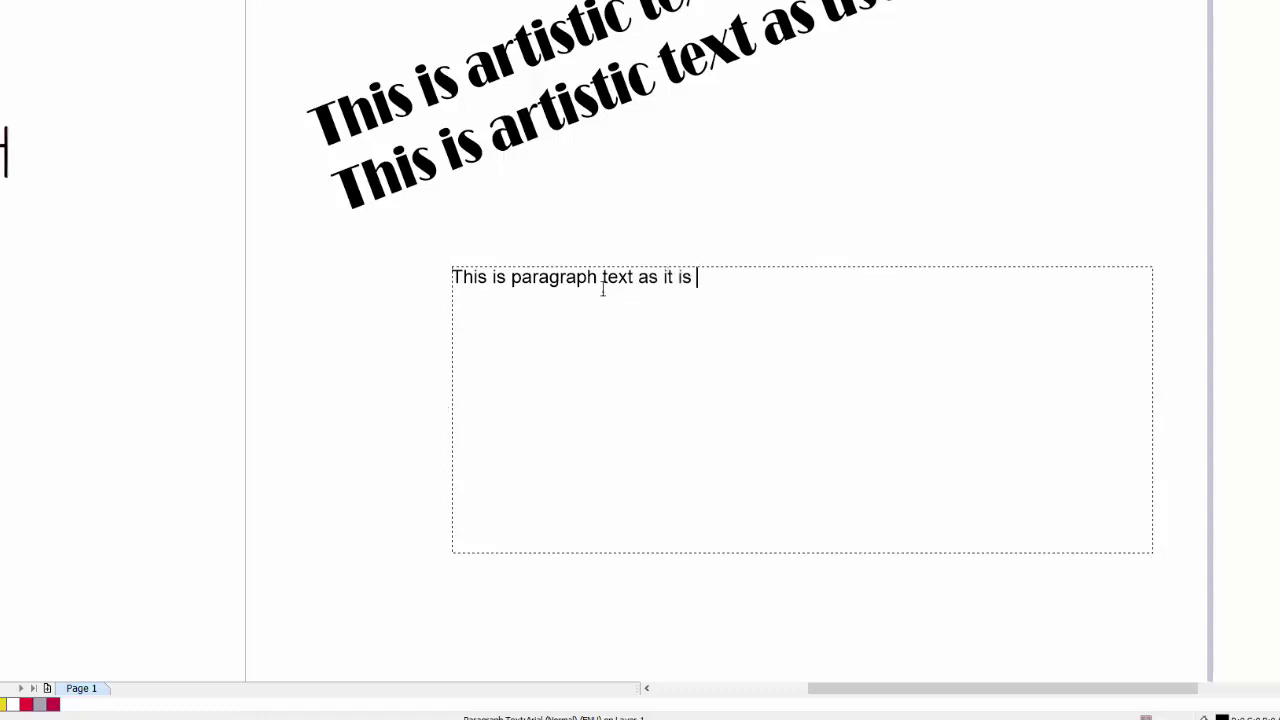
text(used in core)
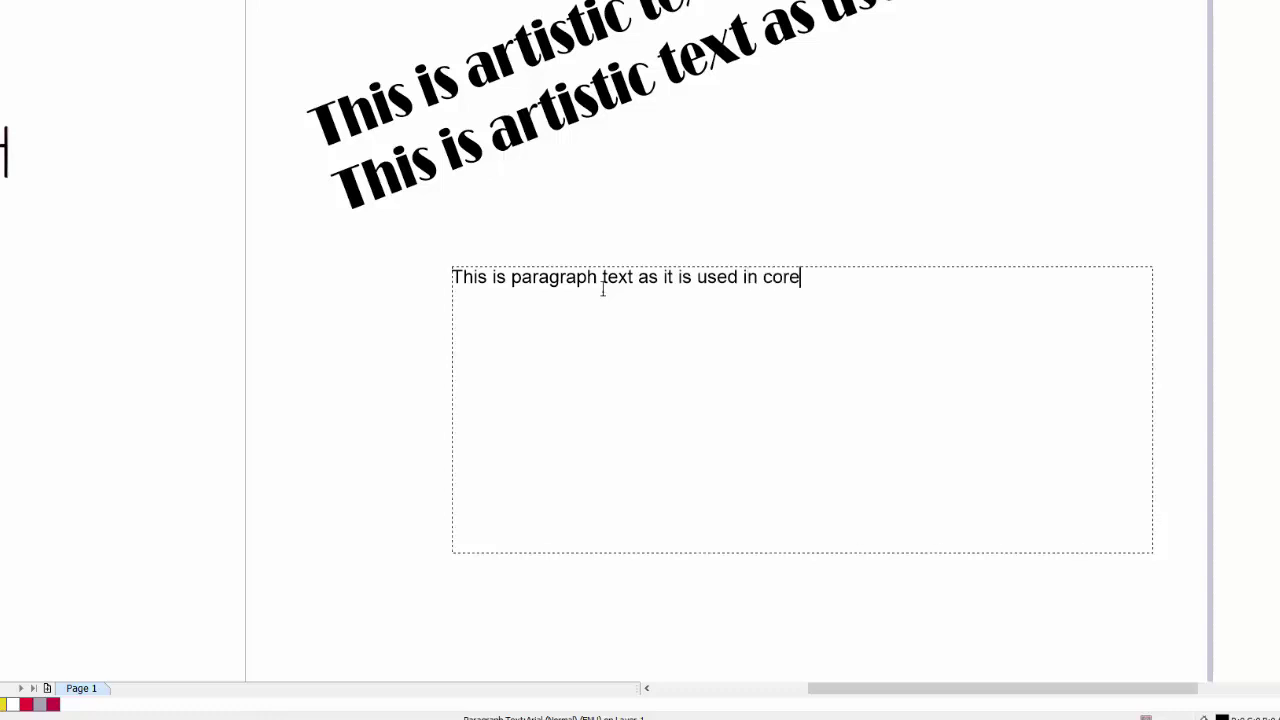
text(lDRAW s)
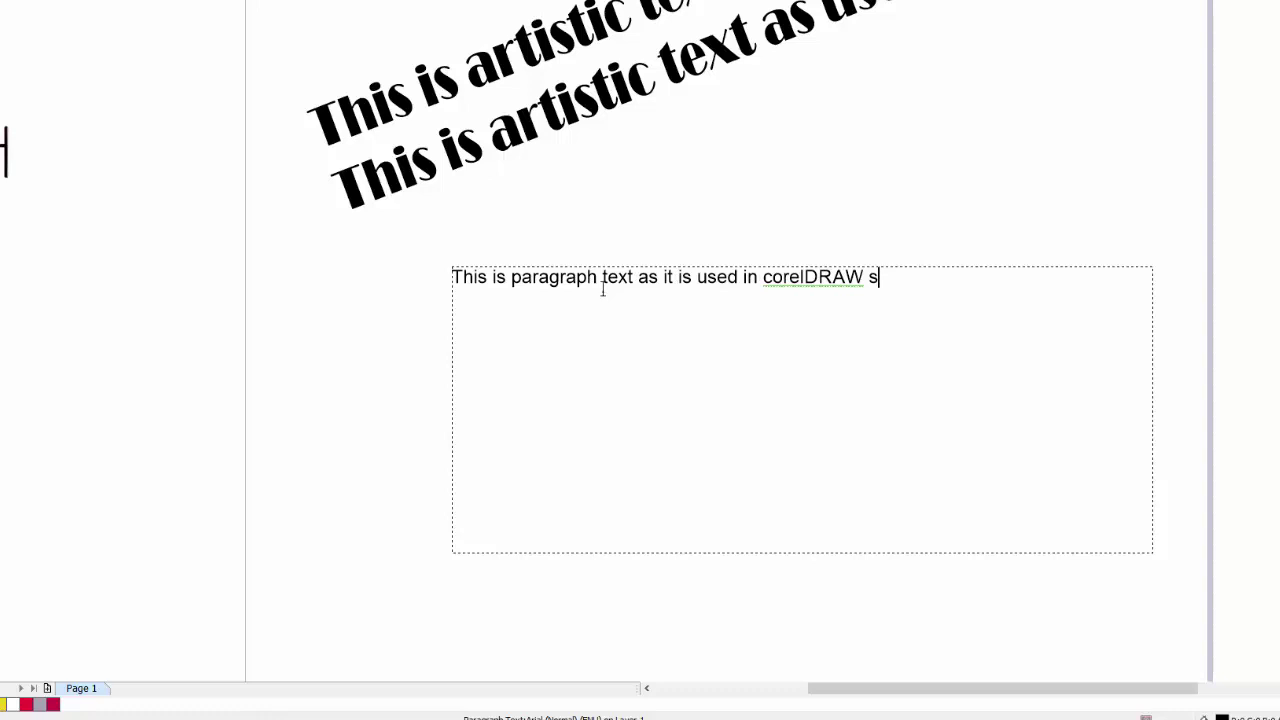
text(oftware for sublimation)
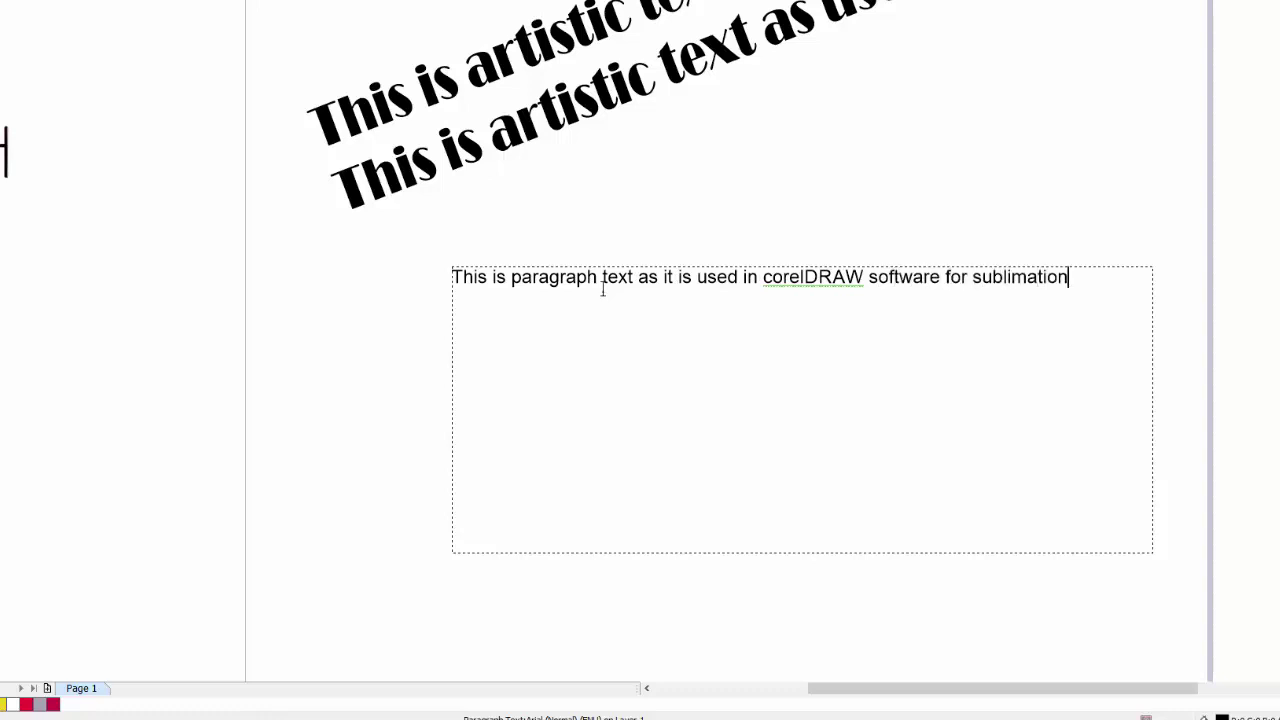
text( projects and)
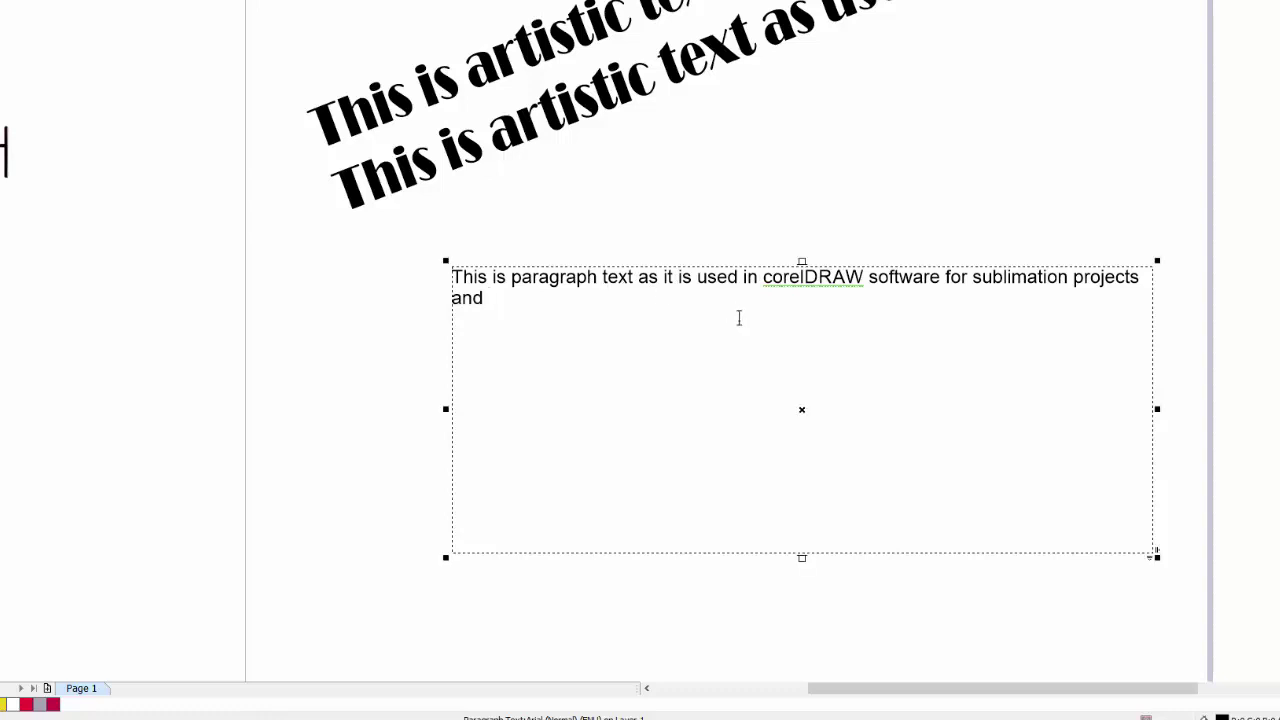
- Replace the lowercase c with a capital C in CorelDRAW
click(776, 280)
key(BackSpace)
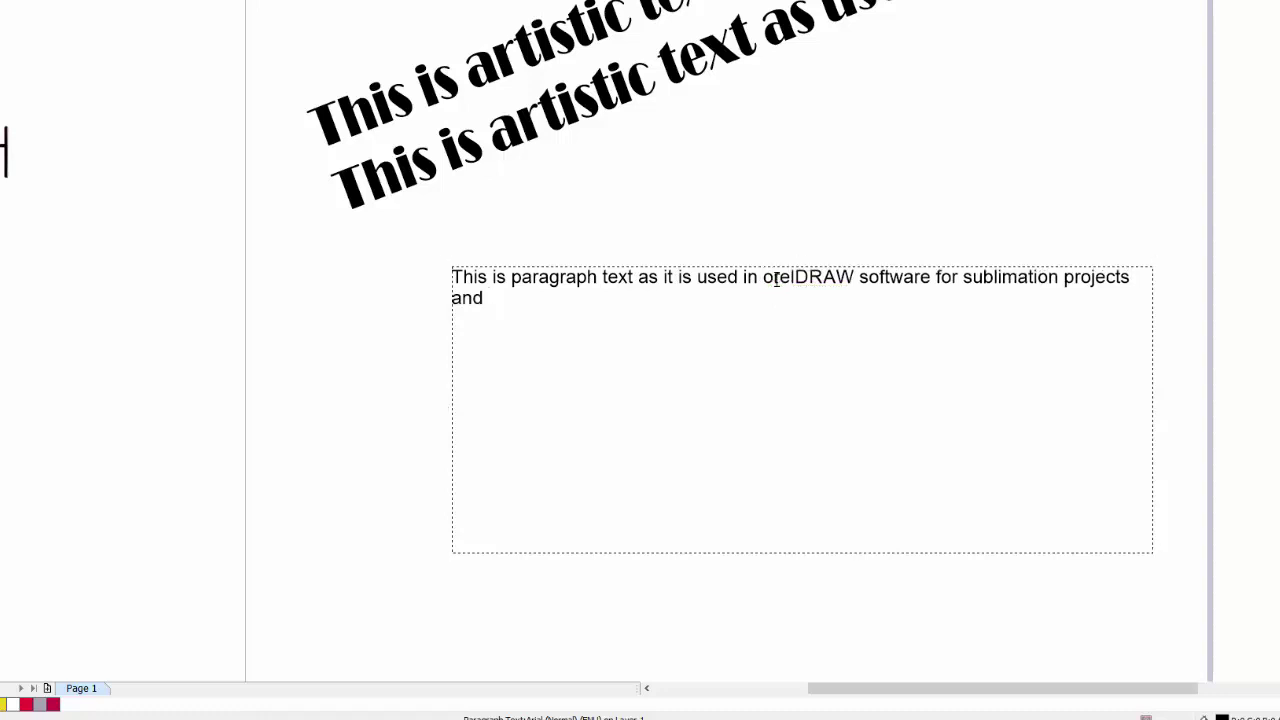
text(C)
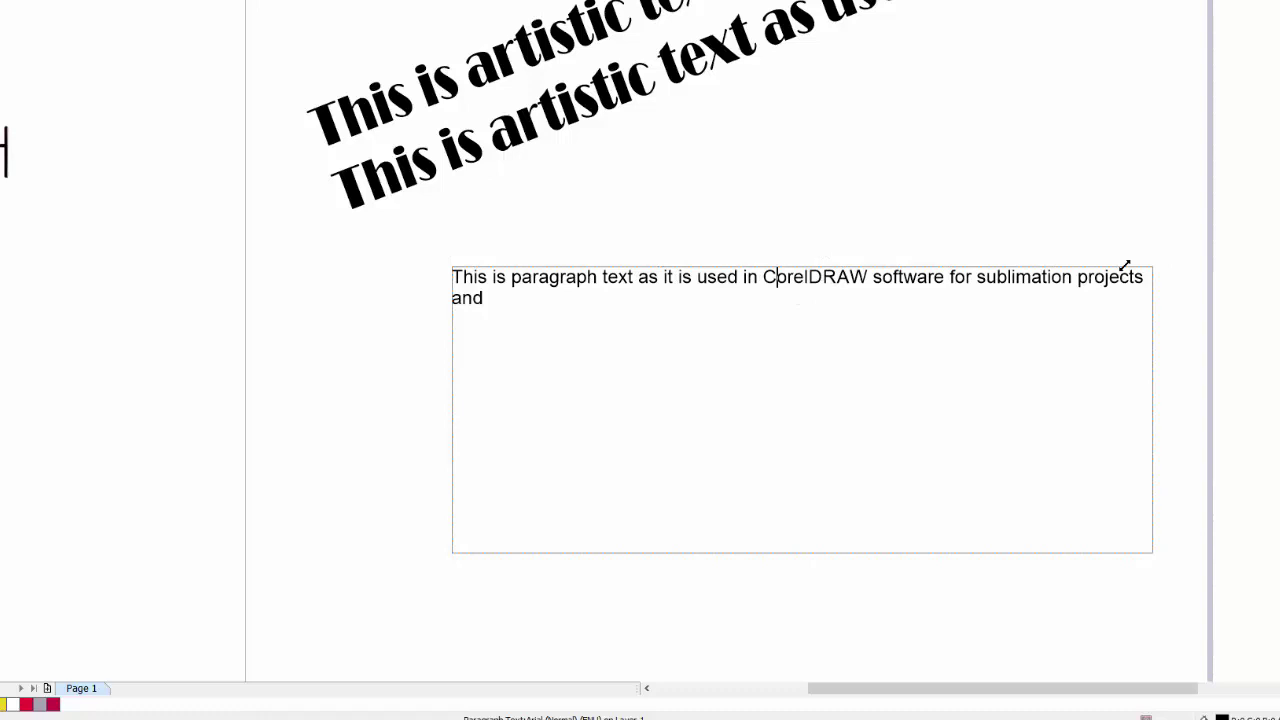
- Narrow the paragraph frame and set its text to 36 pt Broadway
drag(1124, 266, 704, 377)
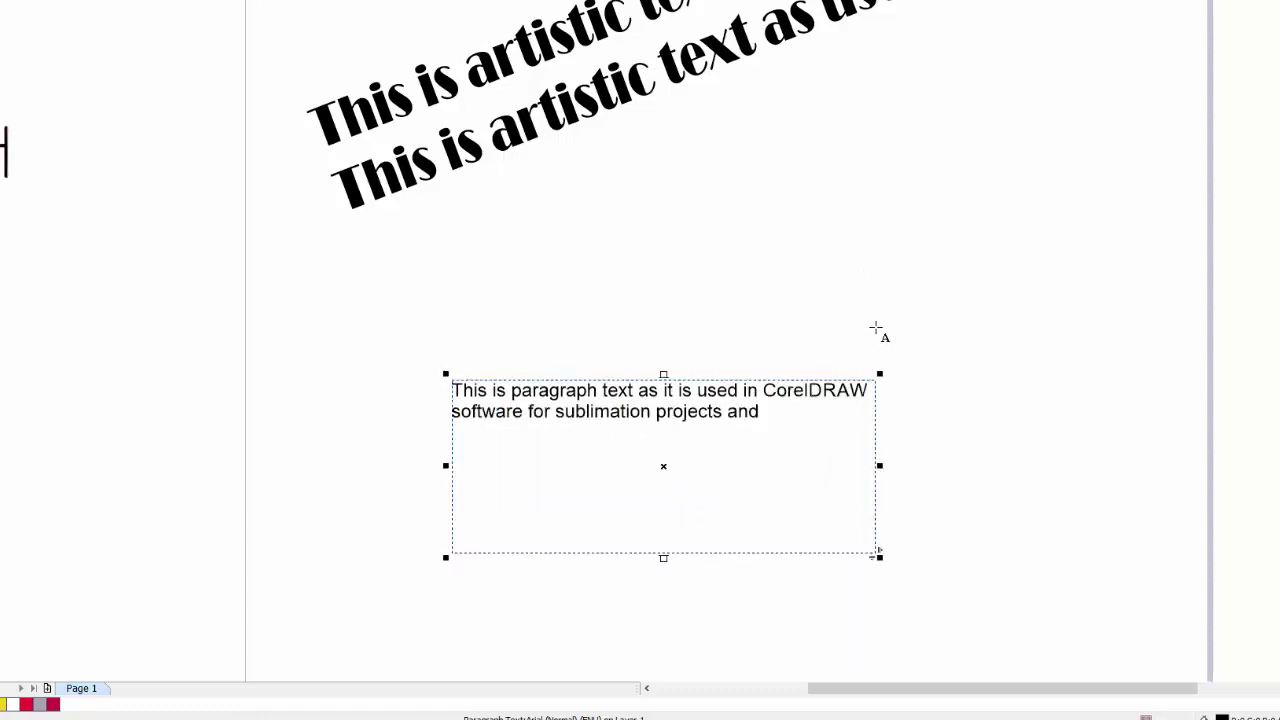
drag(762, 411, 443, 391)
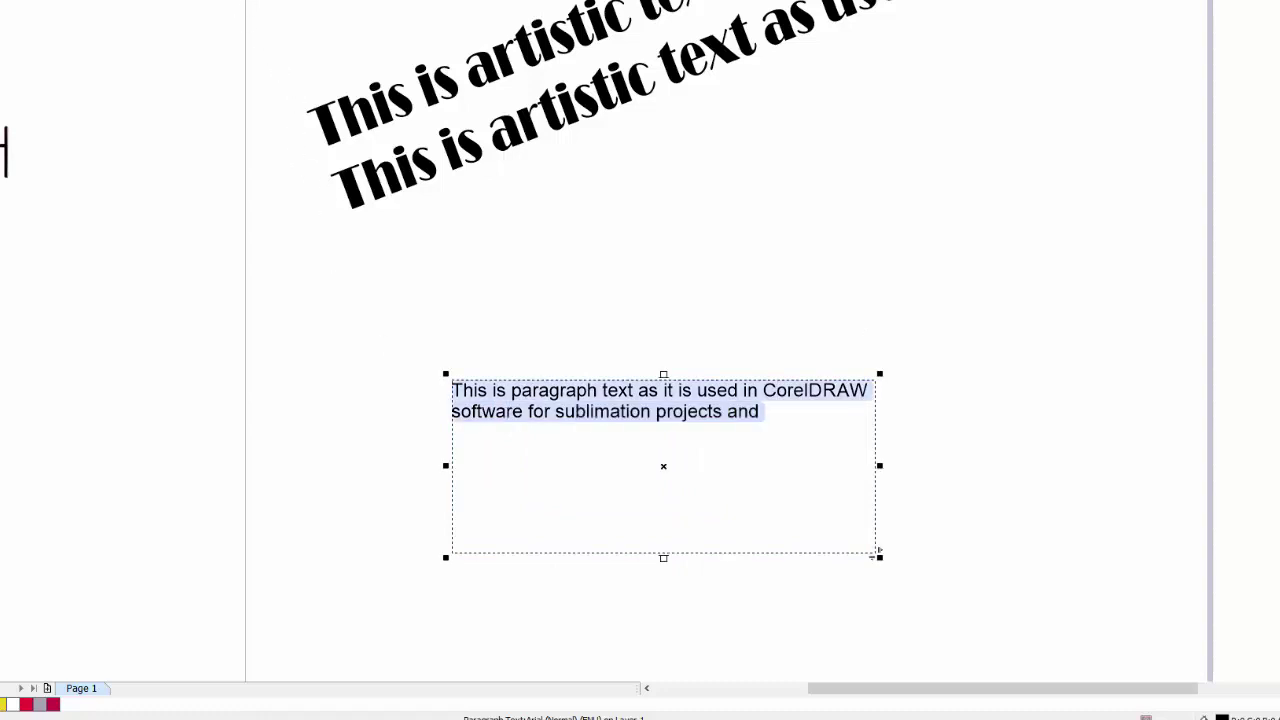
click(465, 76)
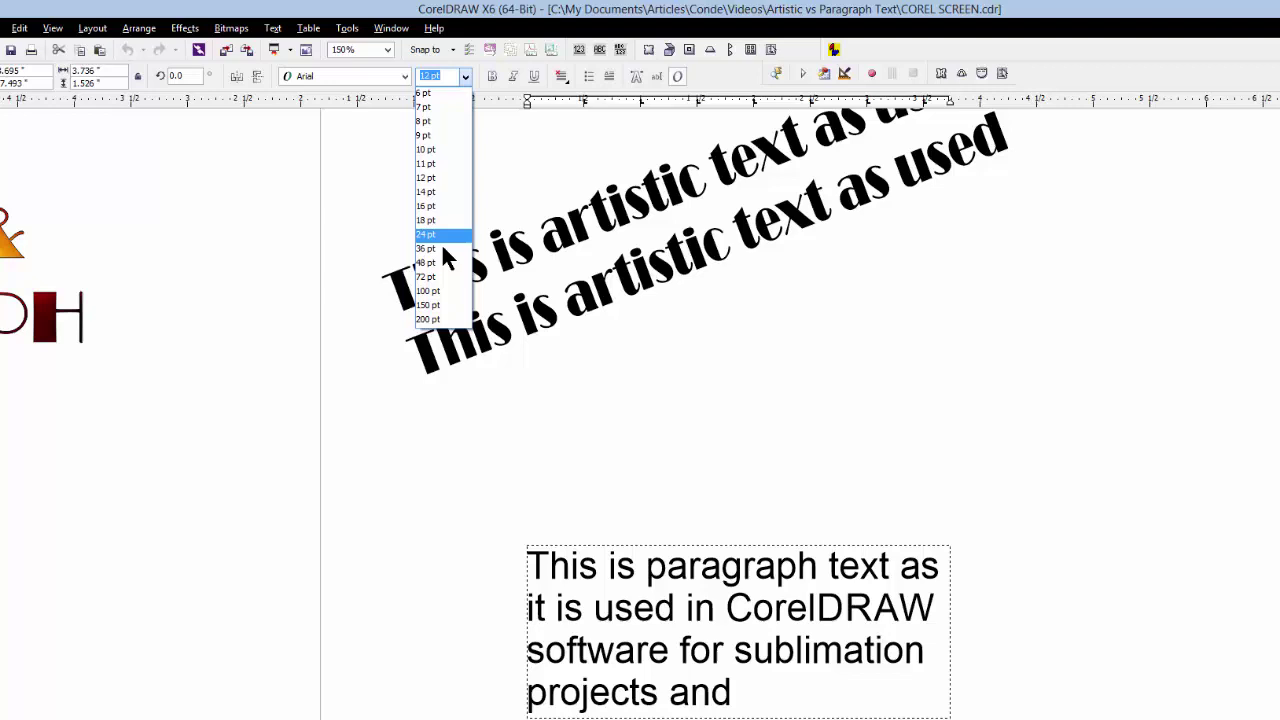
click(440, 248)
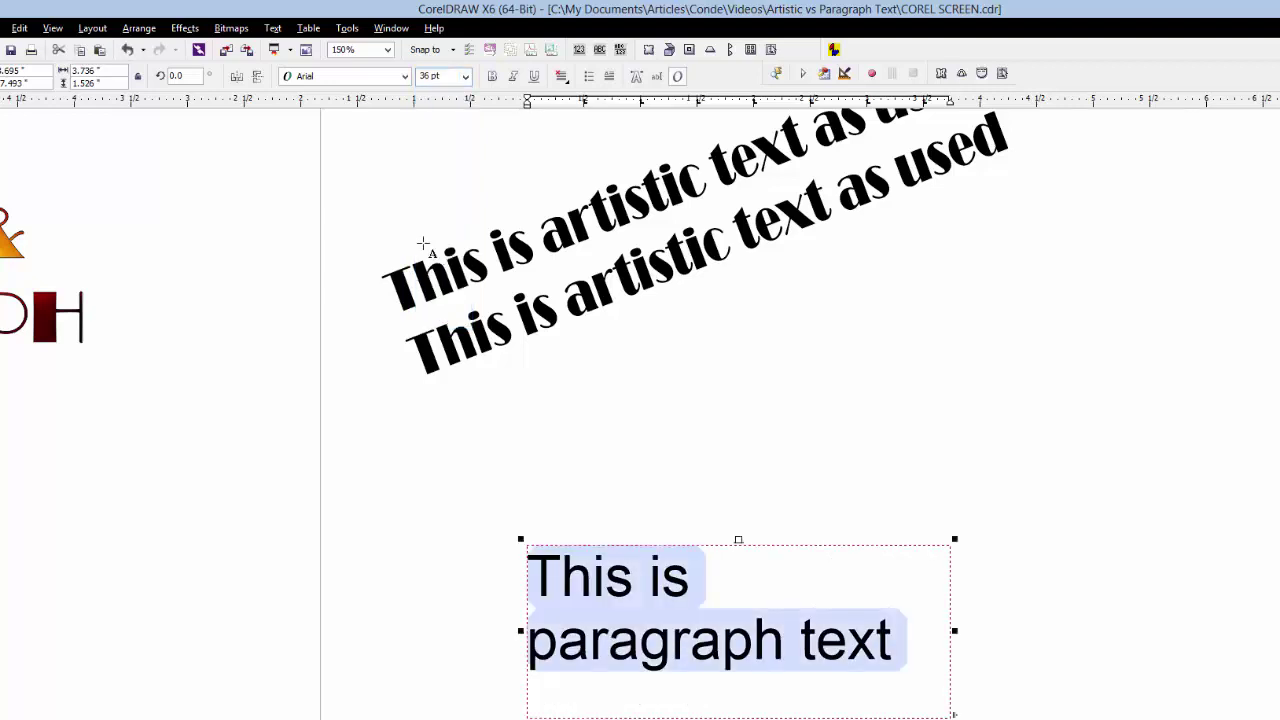
click(303, 78)
click(318, 116)
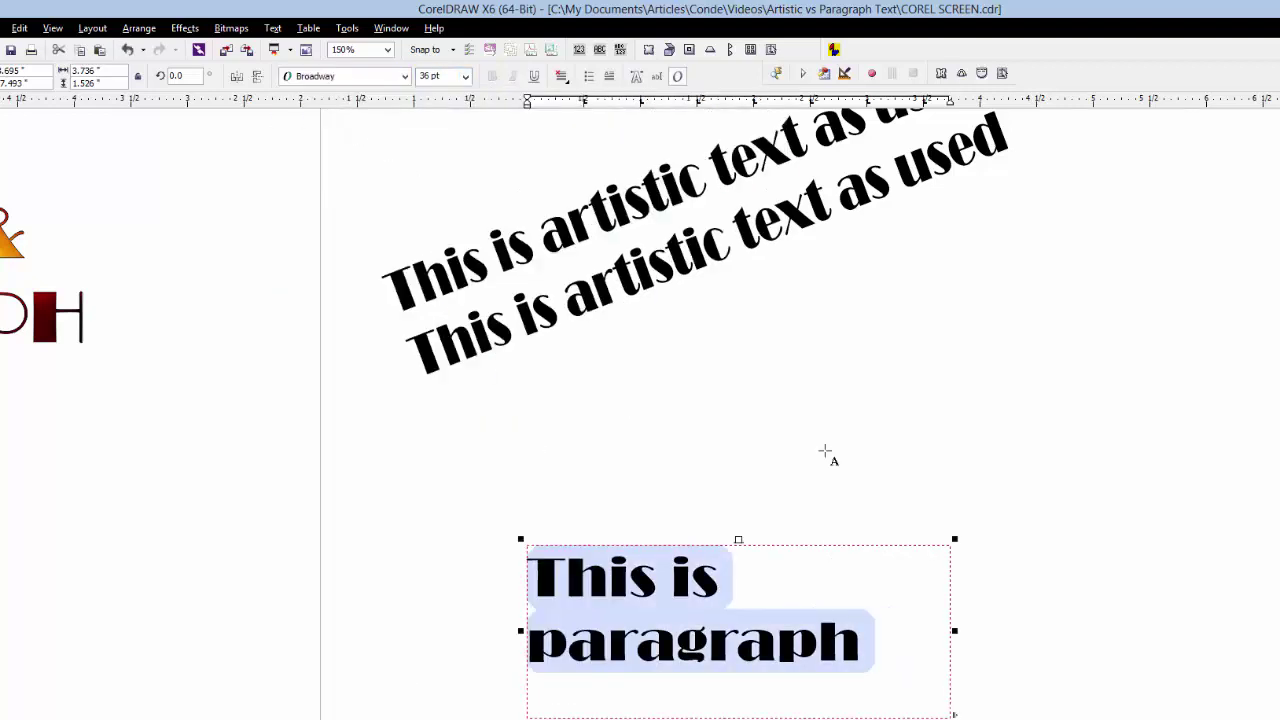
- Widen the paragraph frame so the full sentence reflows onto three lines
drag(955, 541, 1050, 497)
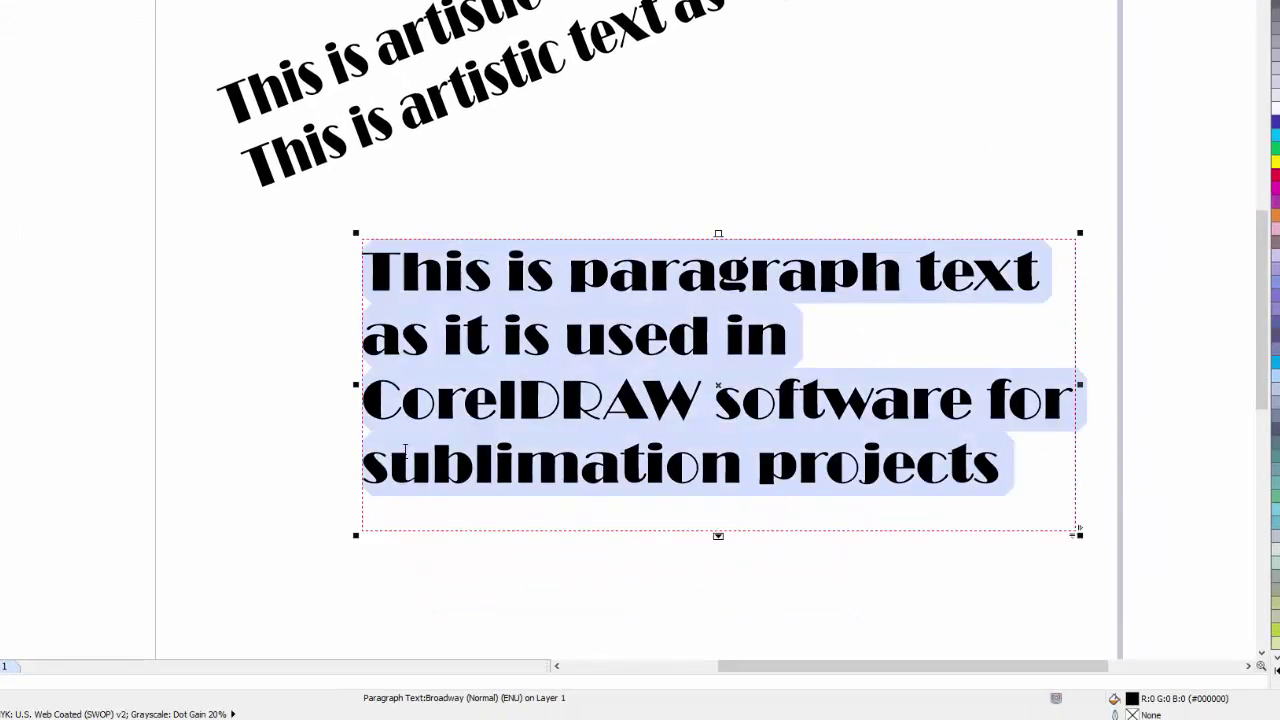
drag(356, 535, 249, 569)
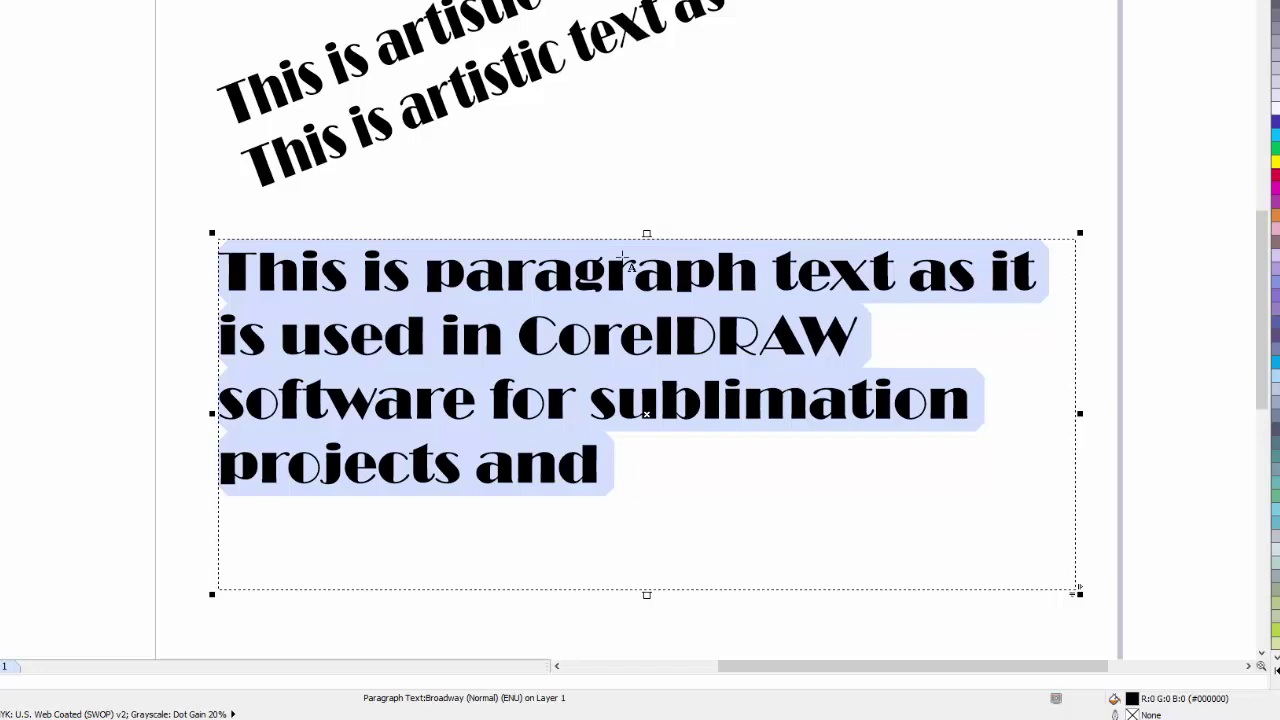
drag(212, 593, 387, 520)
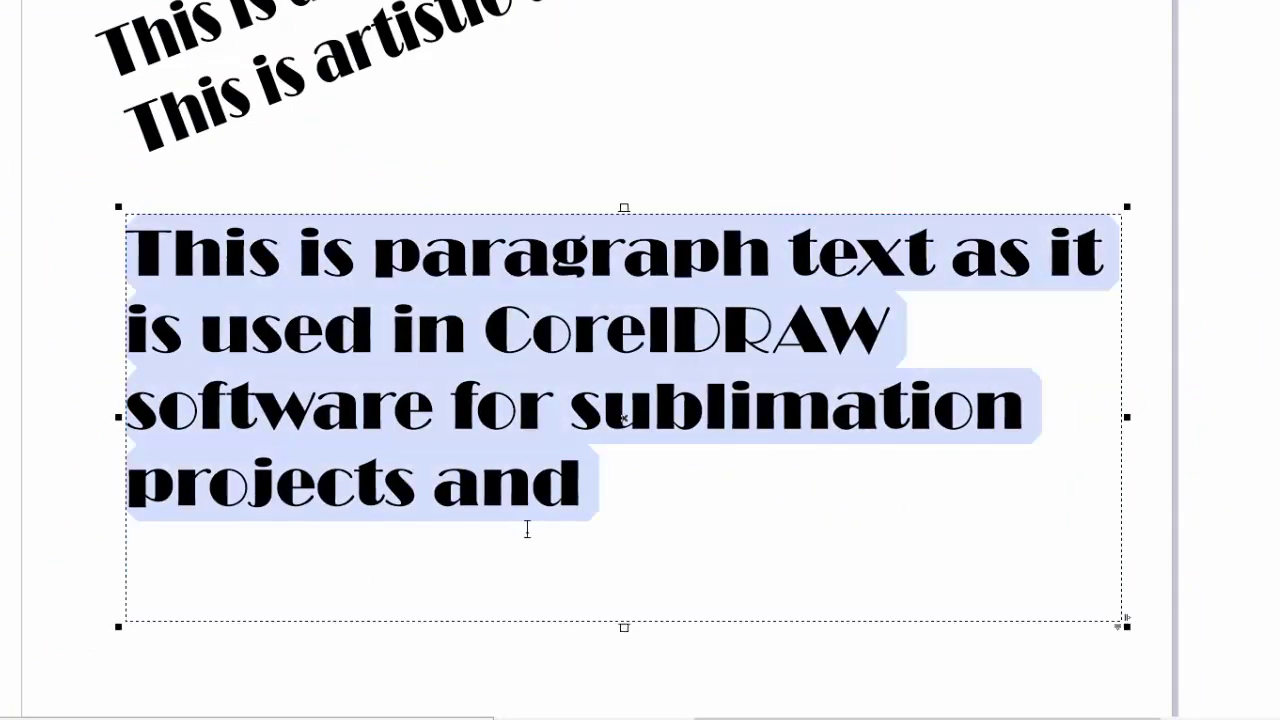
drag(120, 624, 30, 680)
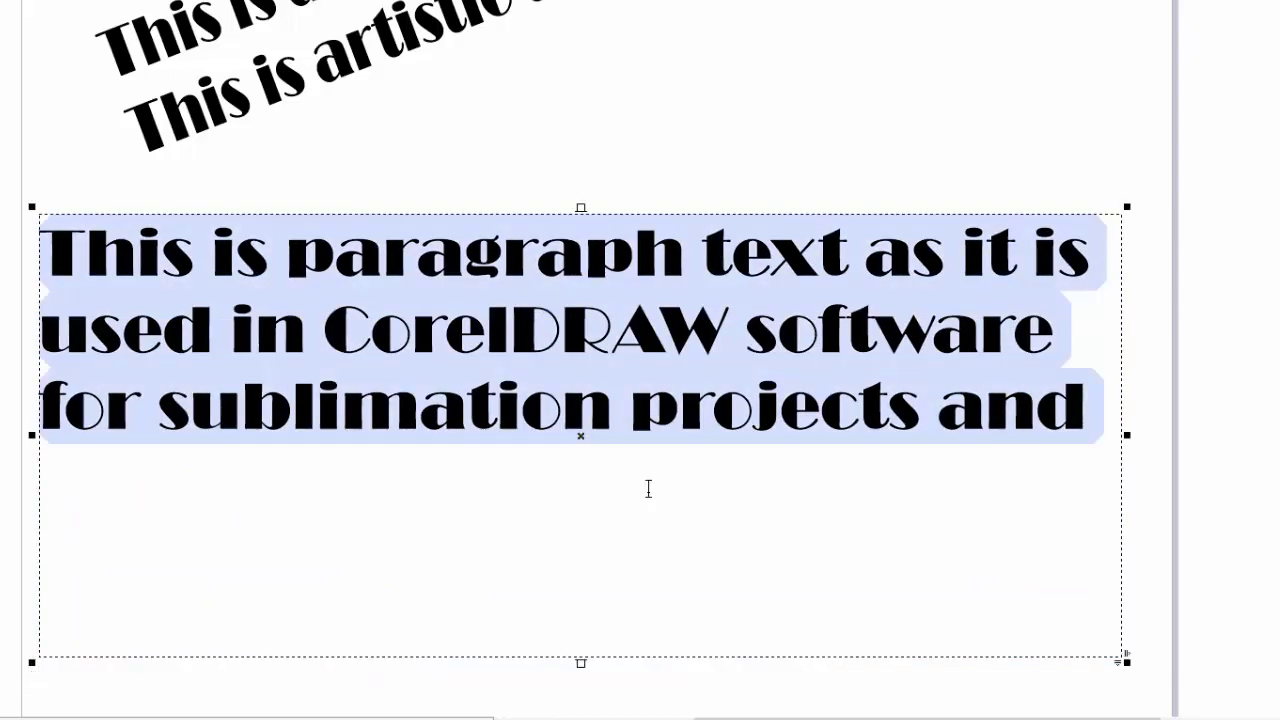
click(439, 117)
click(608, 267)
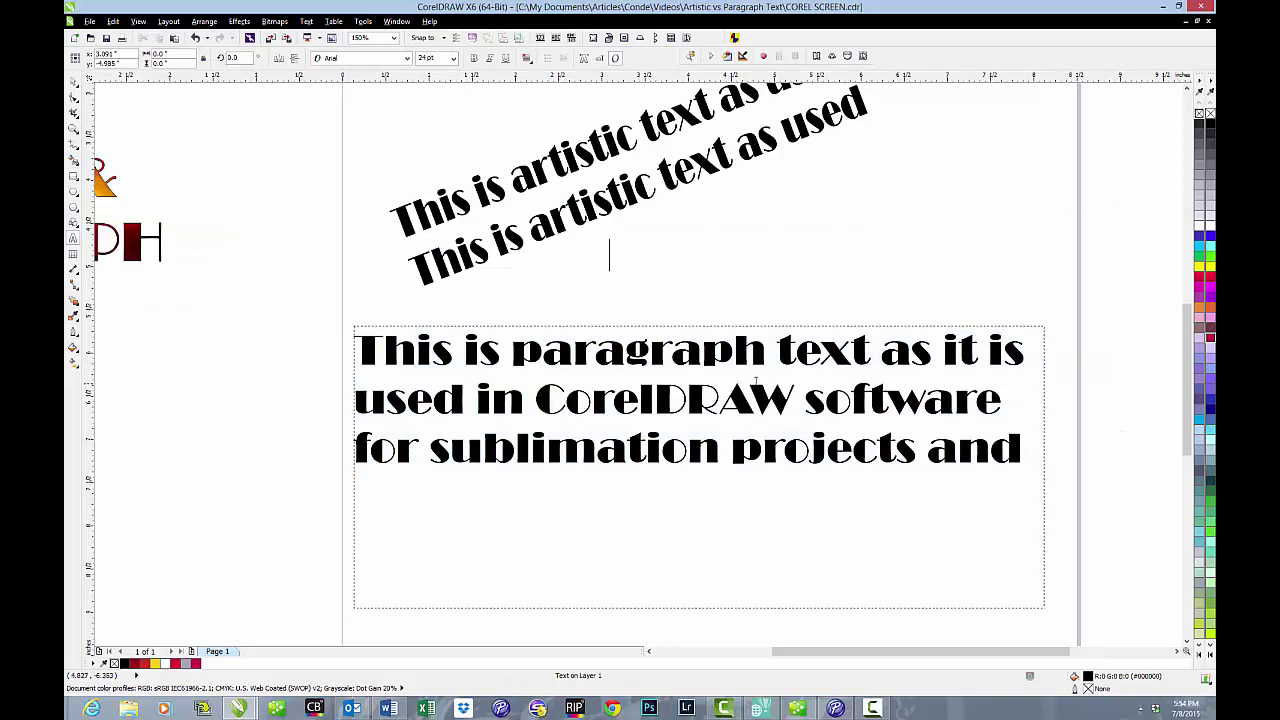
click(790, 398)
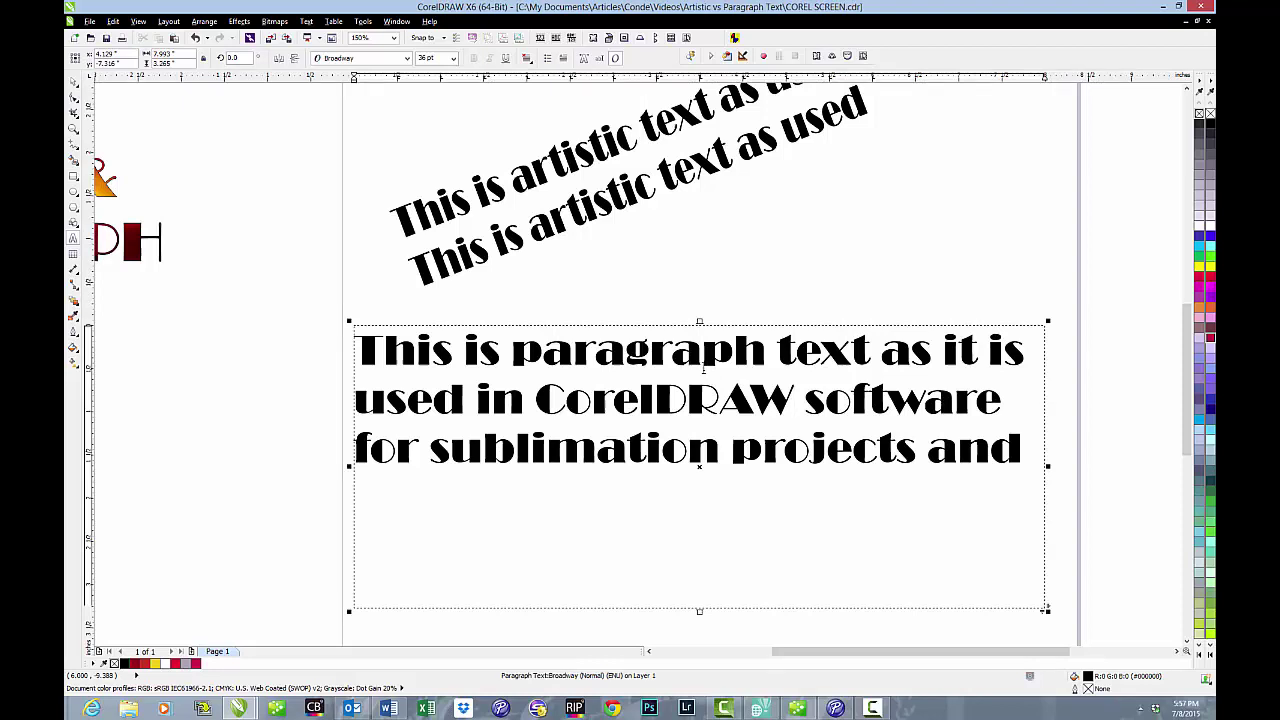
- Delete the Broadway paragraph frame and draw a new empty frame below the angled text
key(Escape)
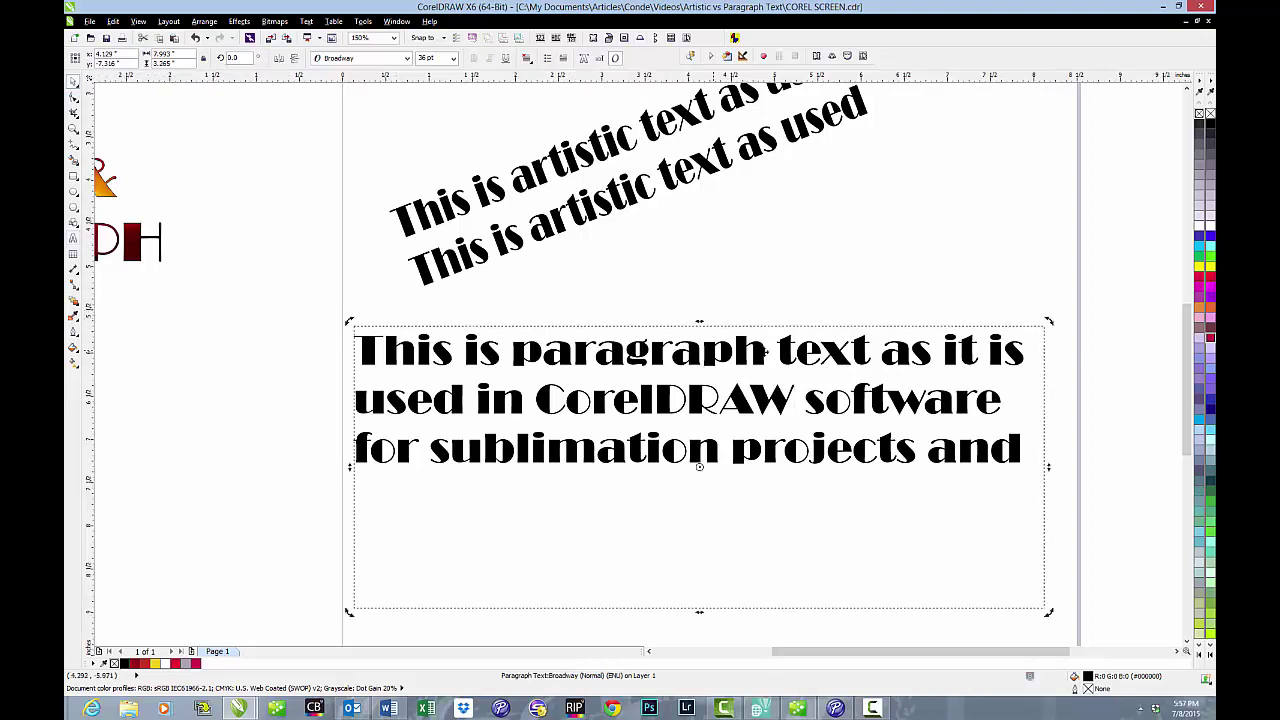
key(Delete)
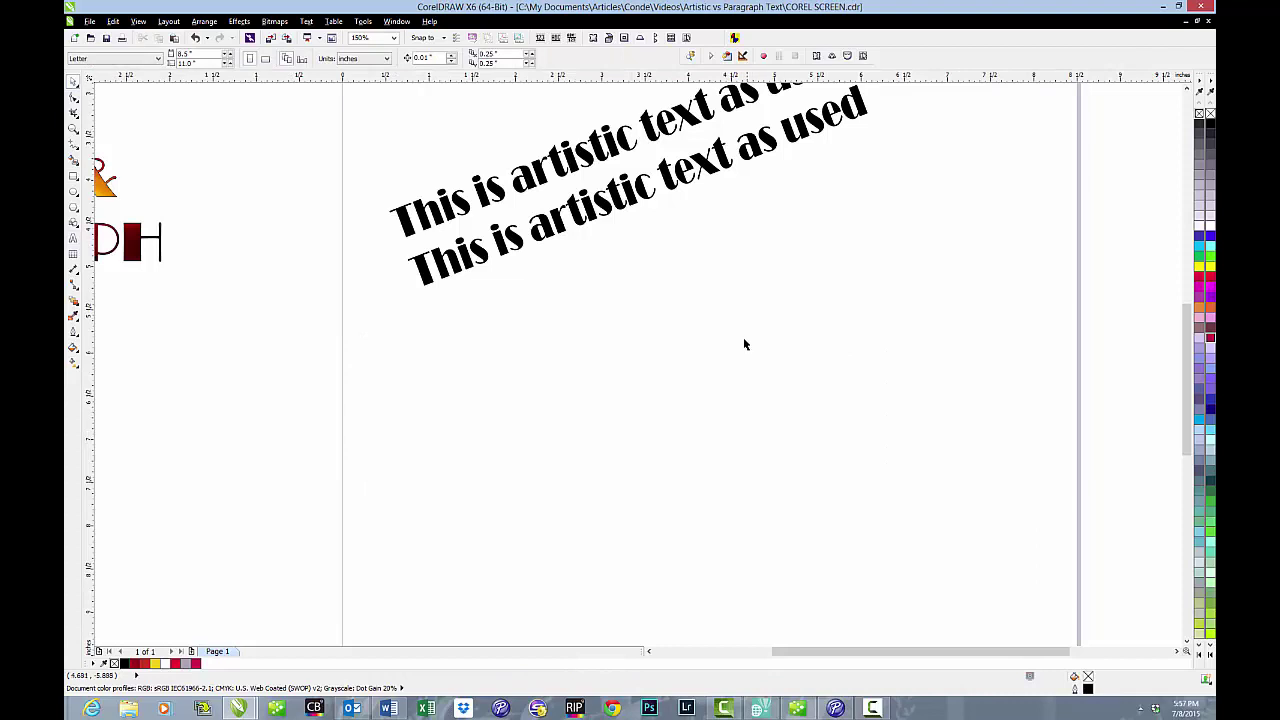
click(73, 240)
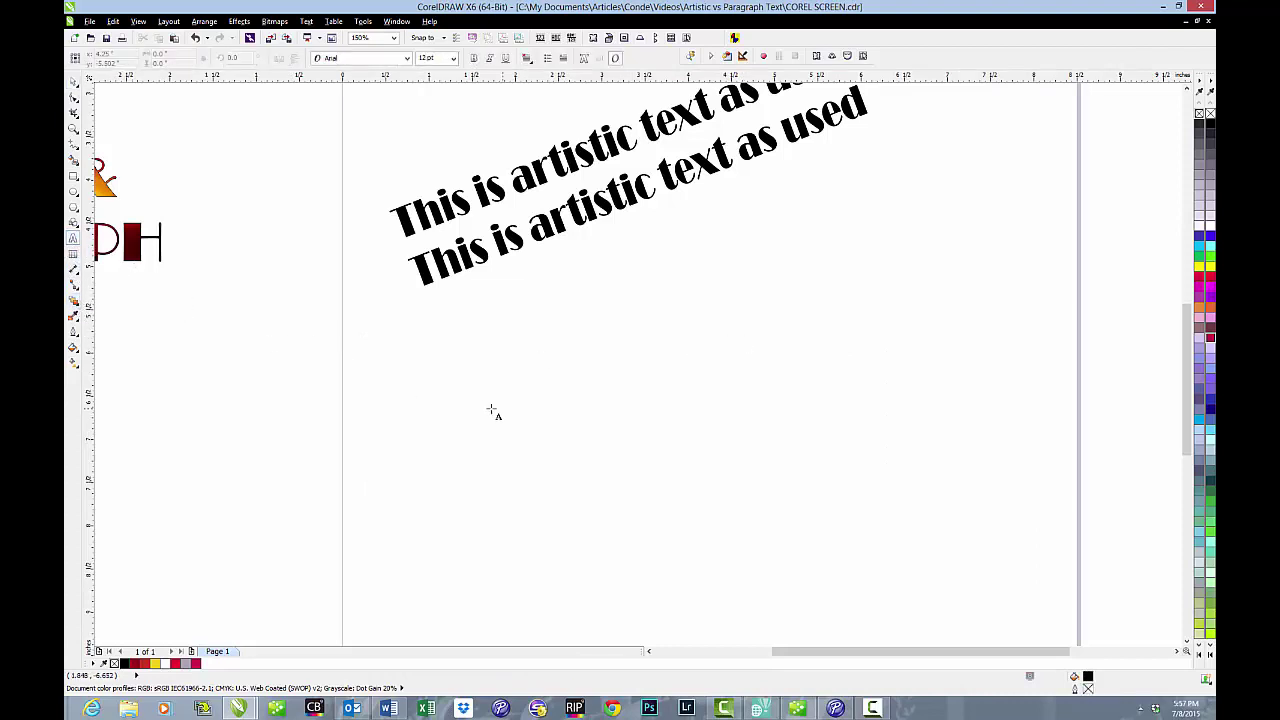
drag(440, 341, 1018, 606)
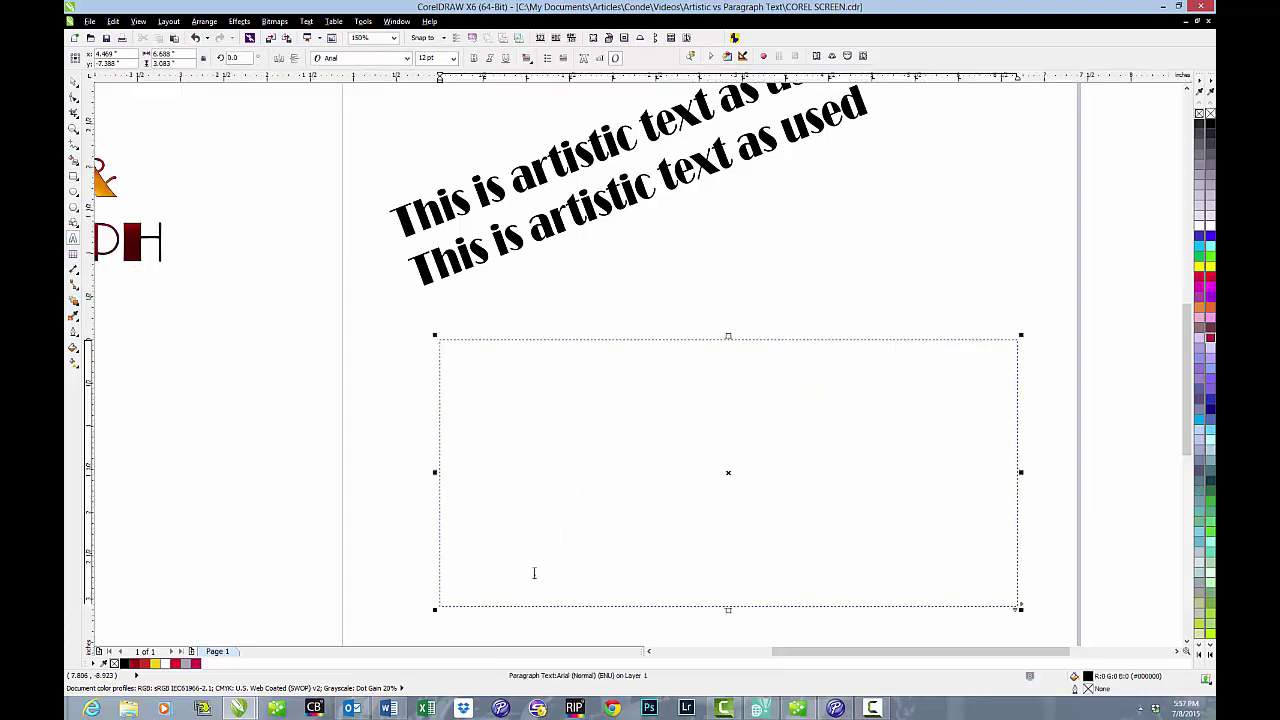
- In Word, select all of the default text styles article and copy it
click(389, 708)
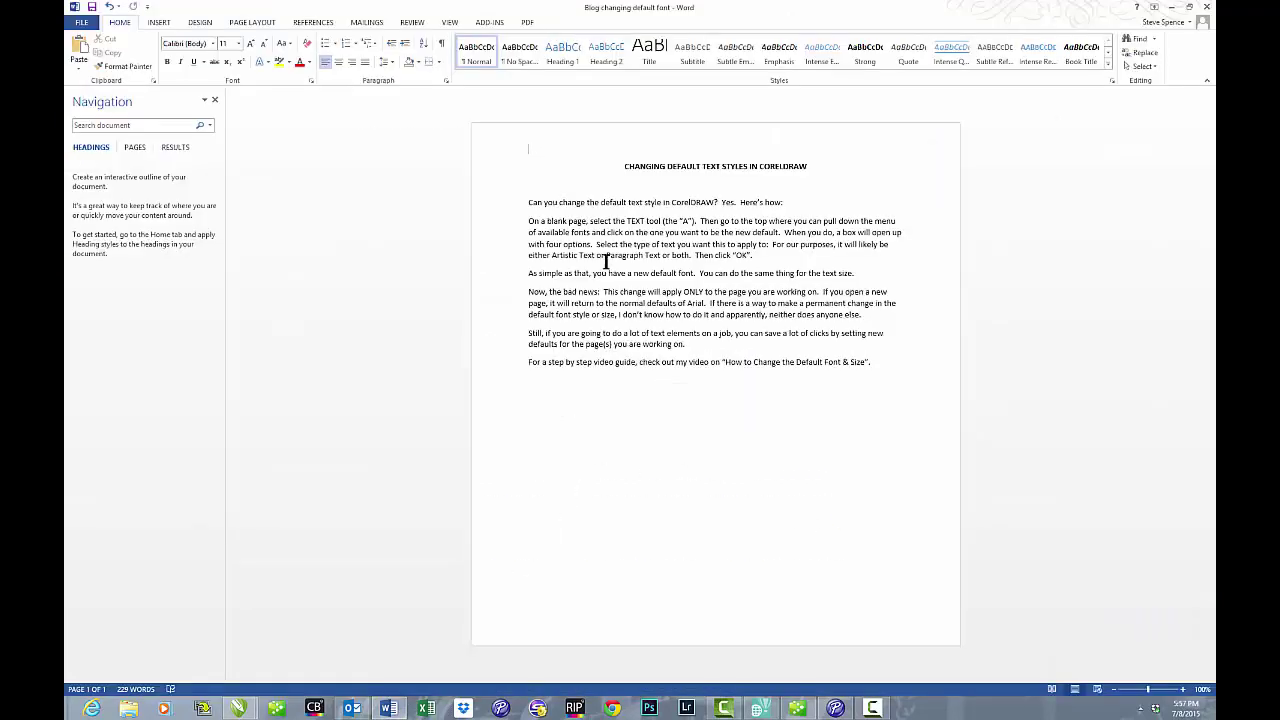
drag(536, 167, 880, 362)
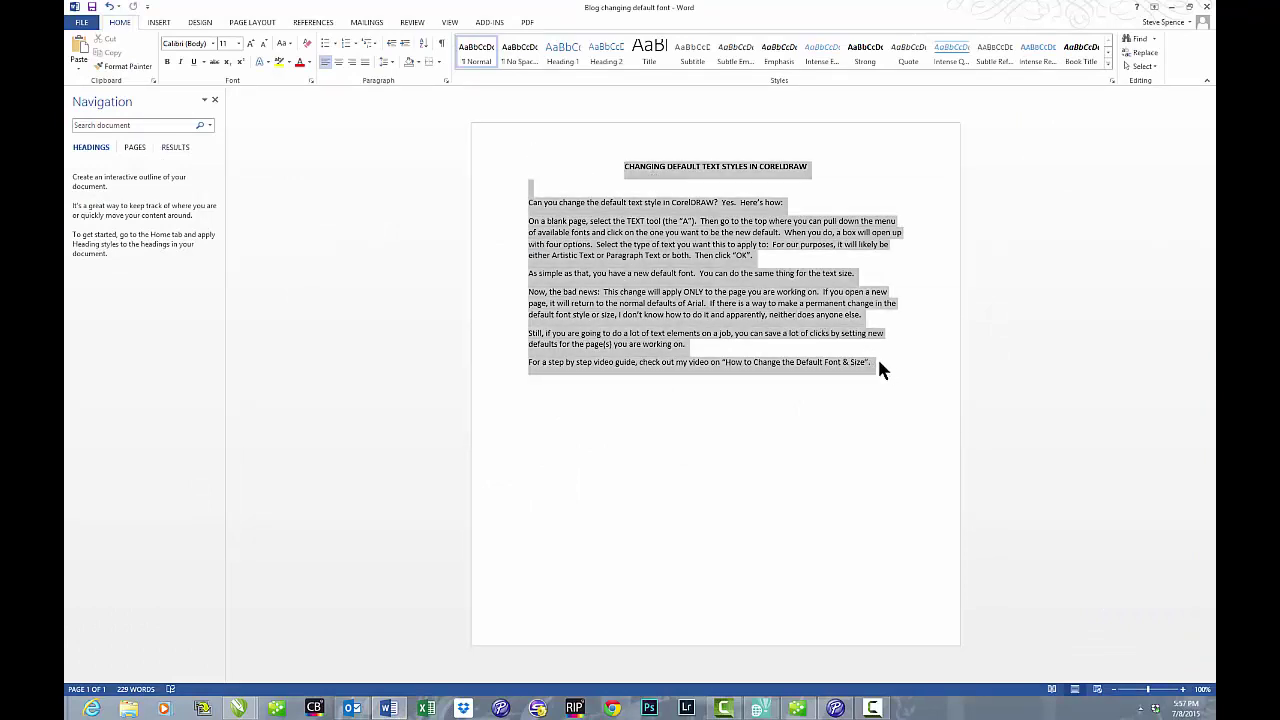
right_click(560, 214)
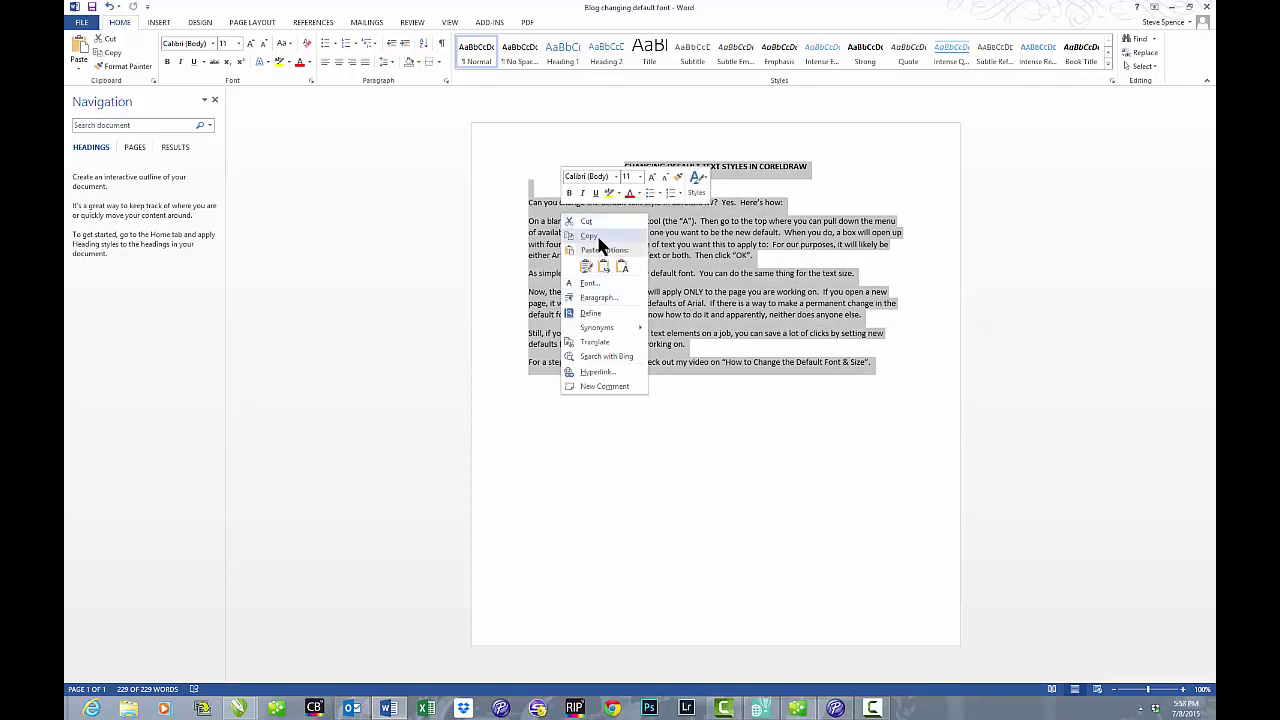
click(598, 238)
- Paste the copied Word article into the drawing, keeping its original fonts and formatting
click(1175, 8)
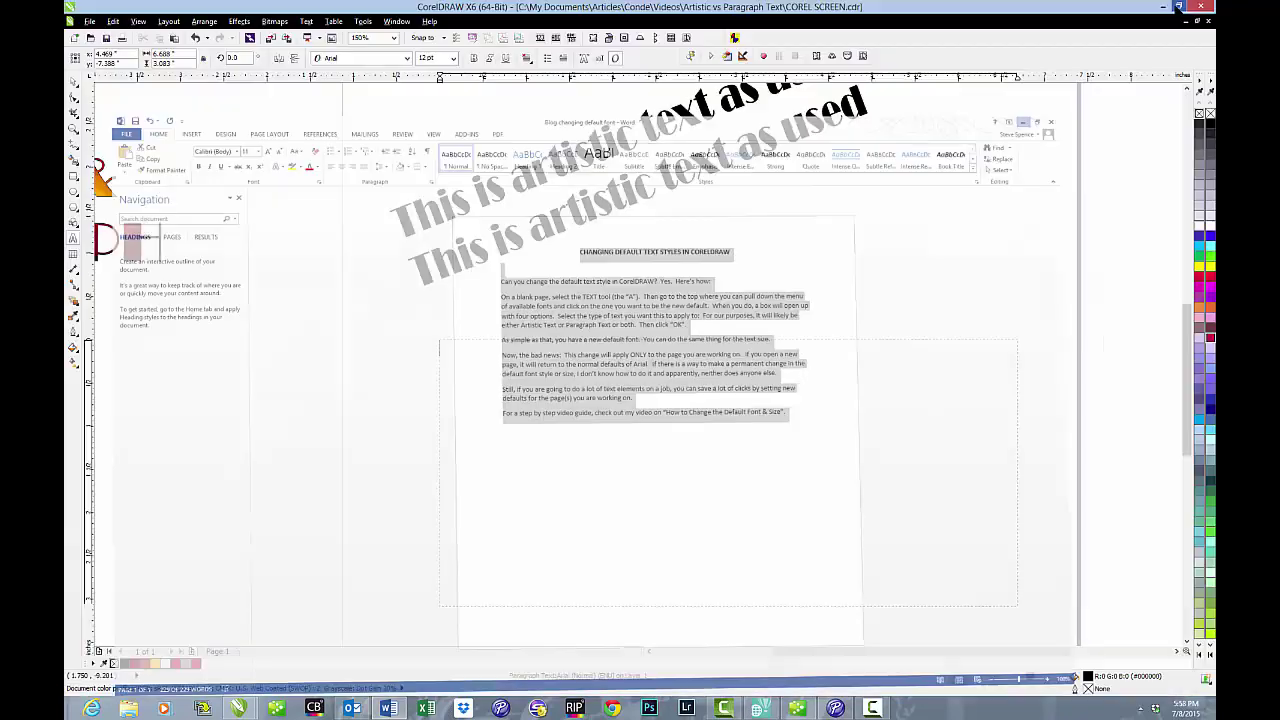
key(Escape)
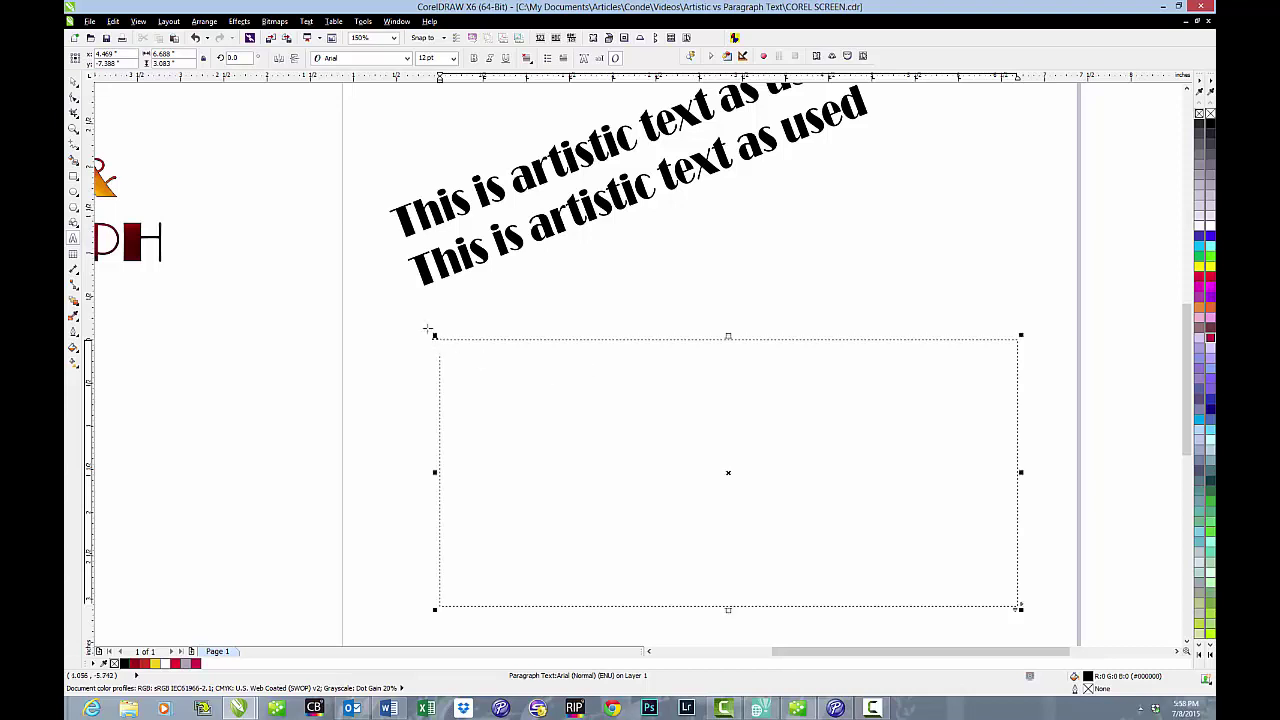
click(173, 40)
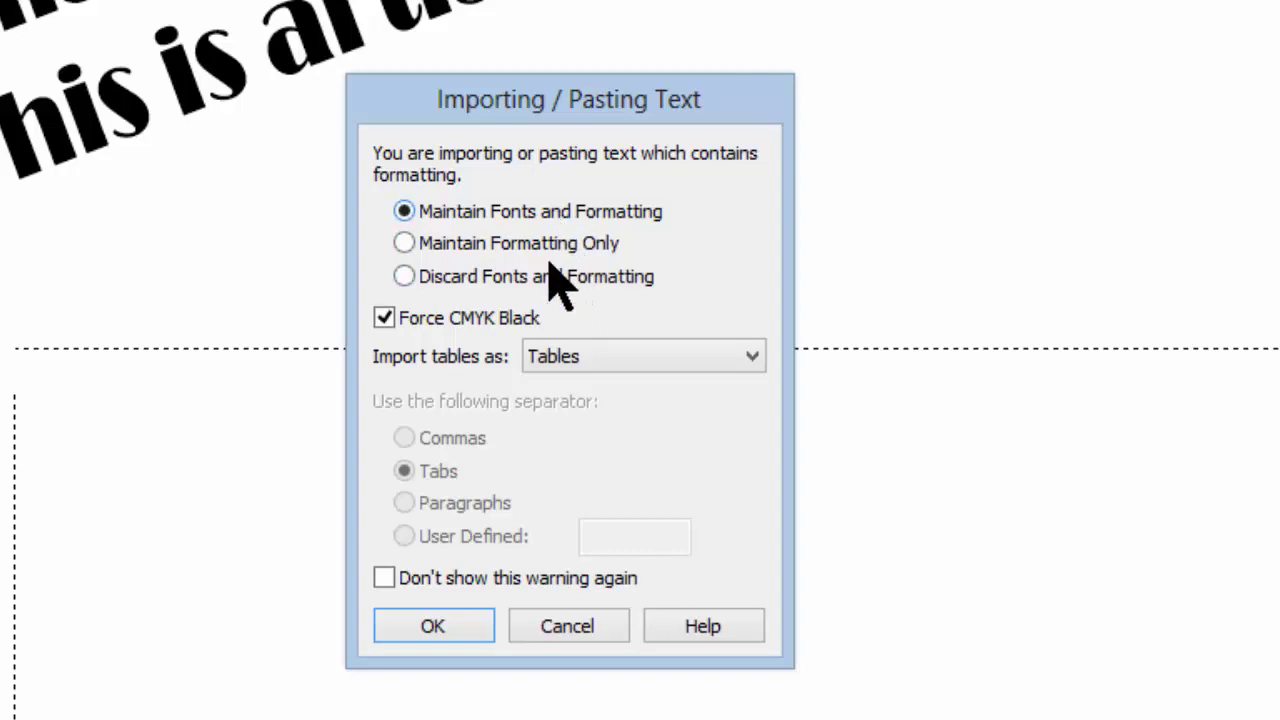
click(468, 630)
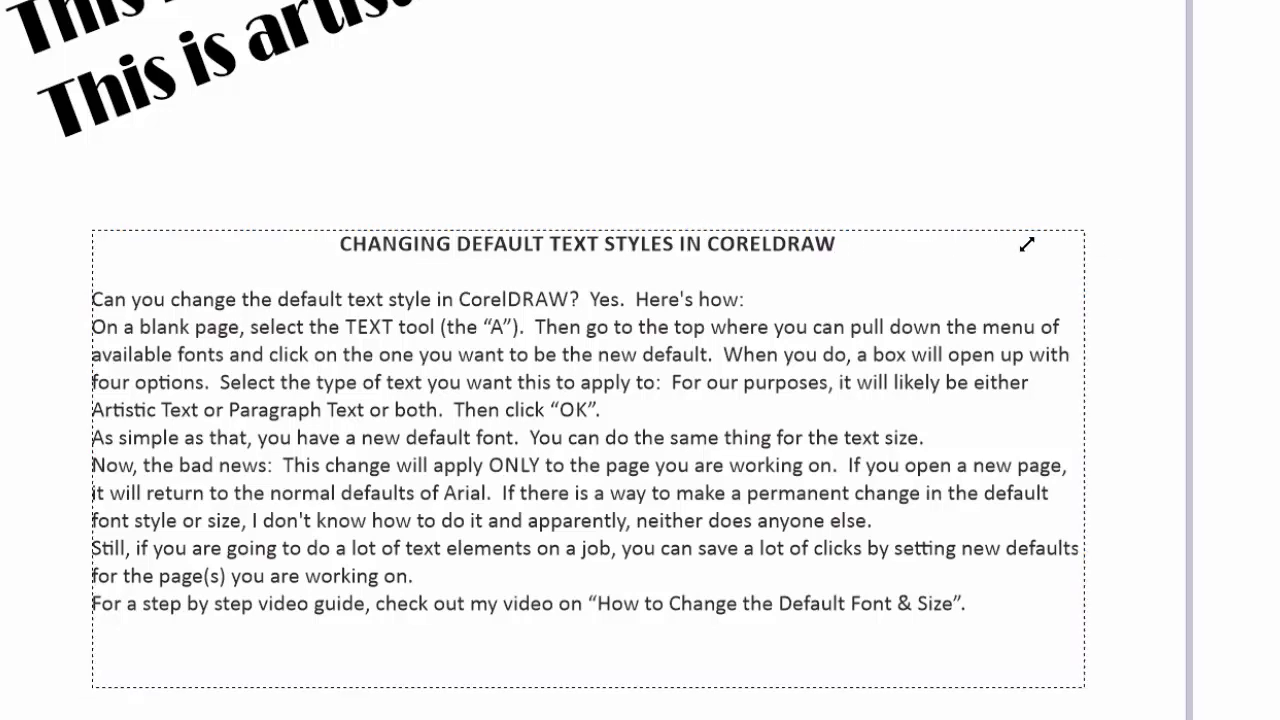
- Enlarge the article's paragraph frame wider and taller, then select all its text
drag(1027, 244, 1128, 197)
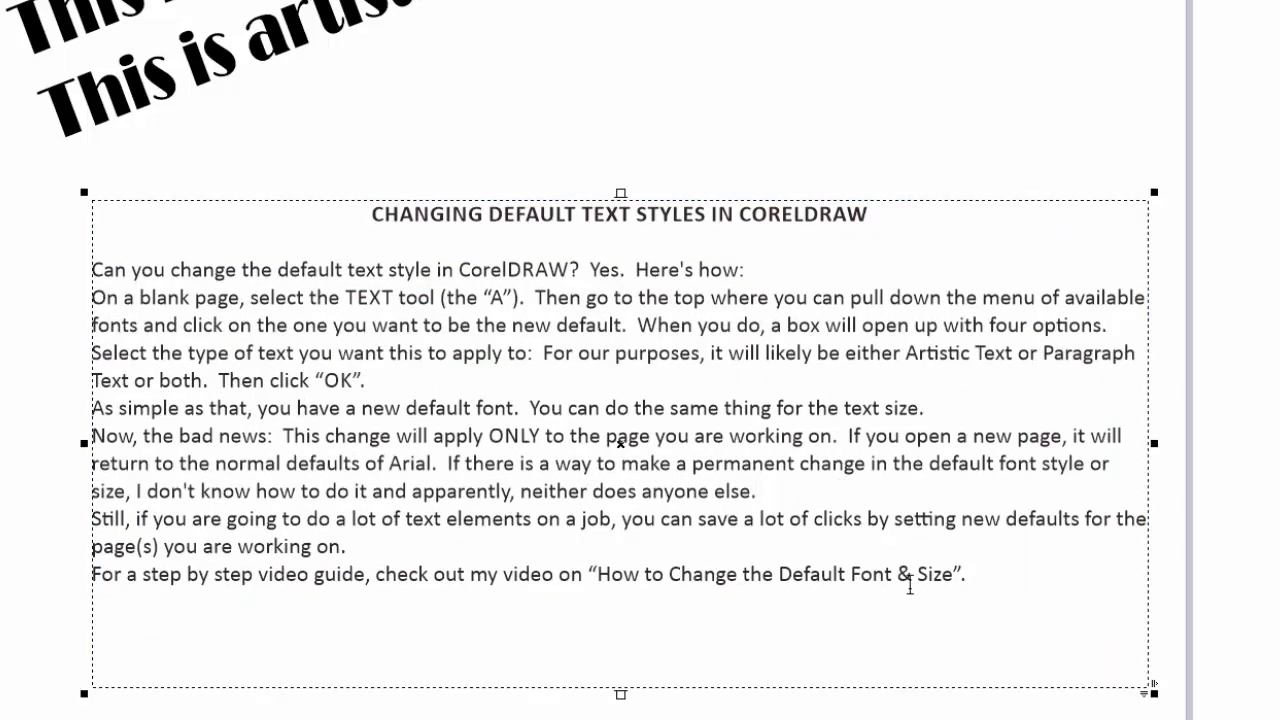
drag(972, 572, 40, 200)
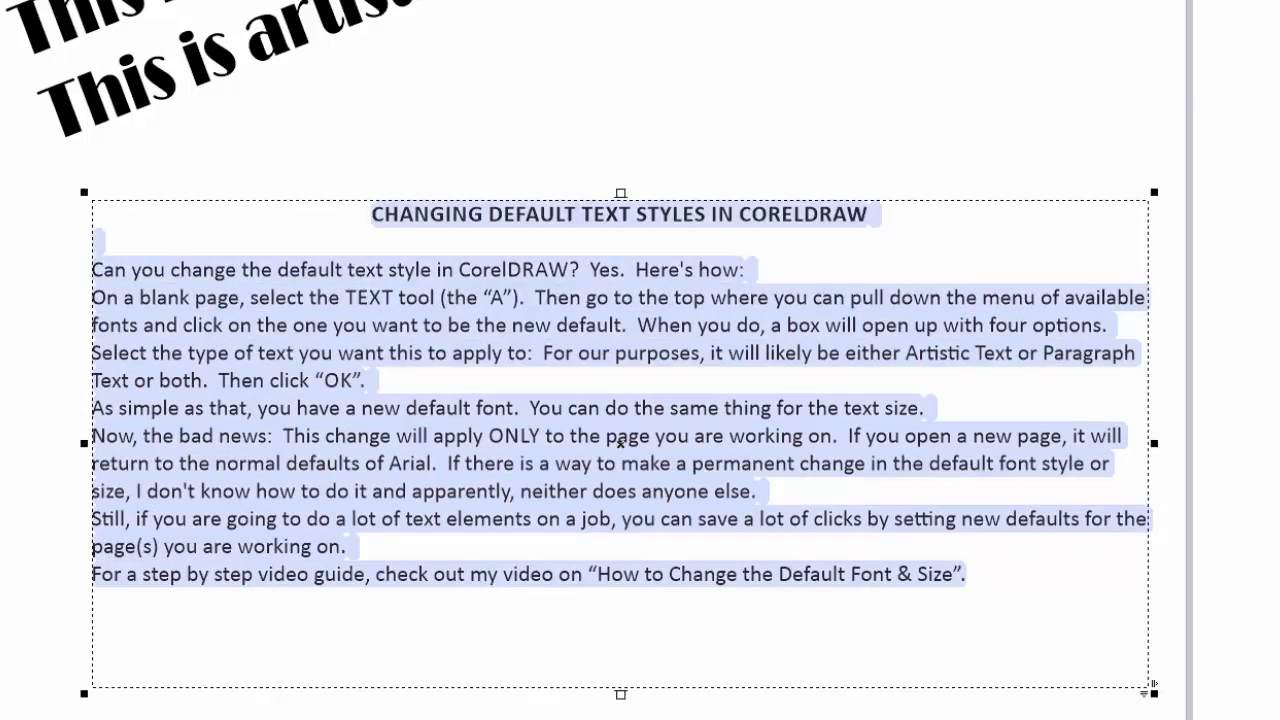
- Set all the article text to 9 pt
click(112, 1)
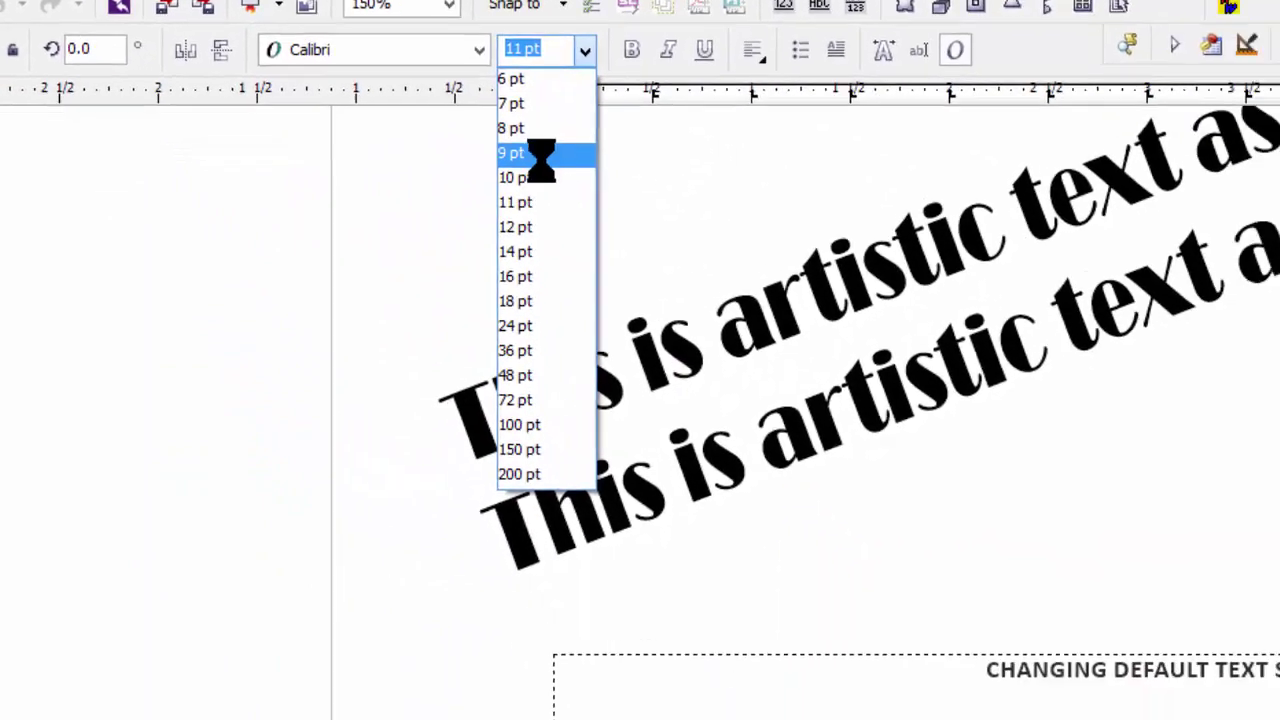
click(683, 234)
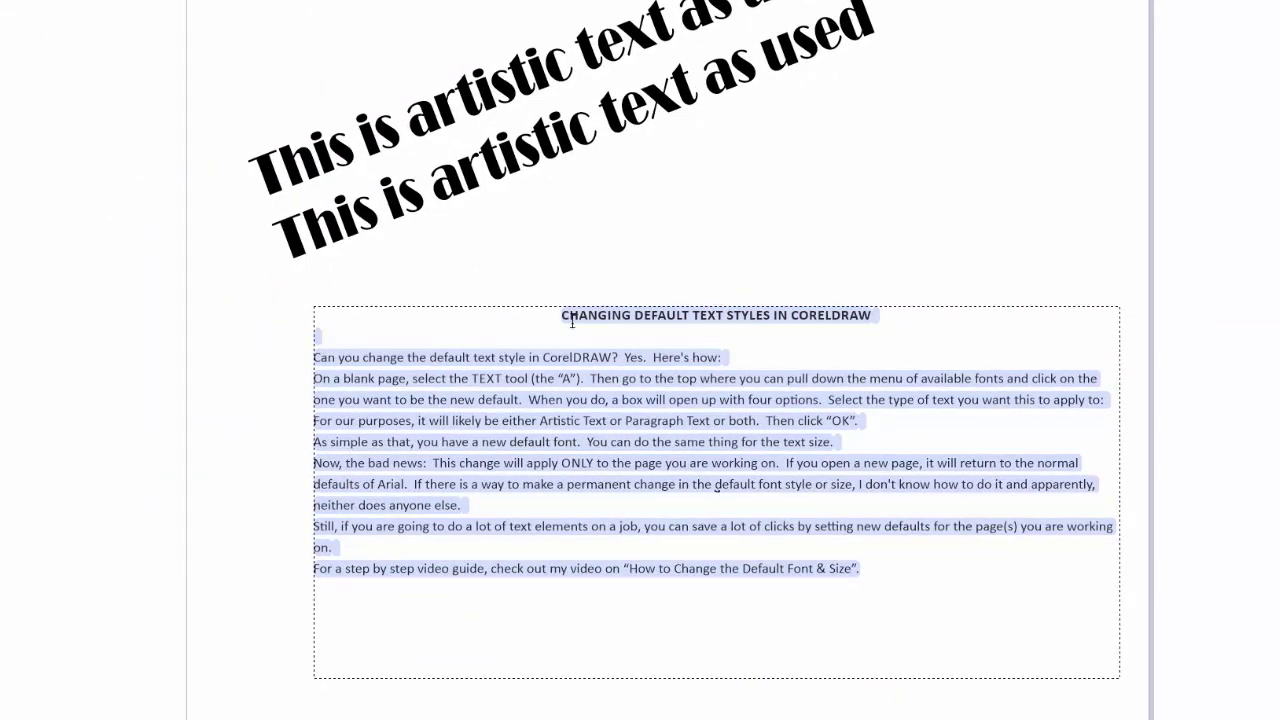
click(564, 316)
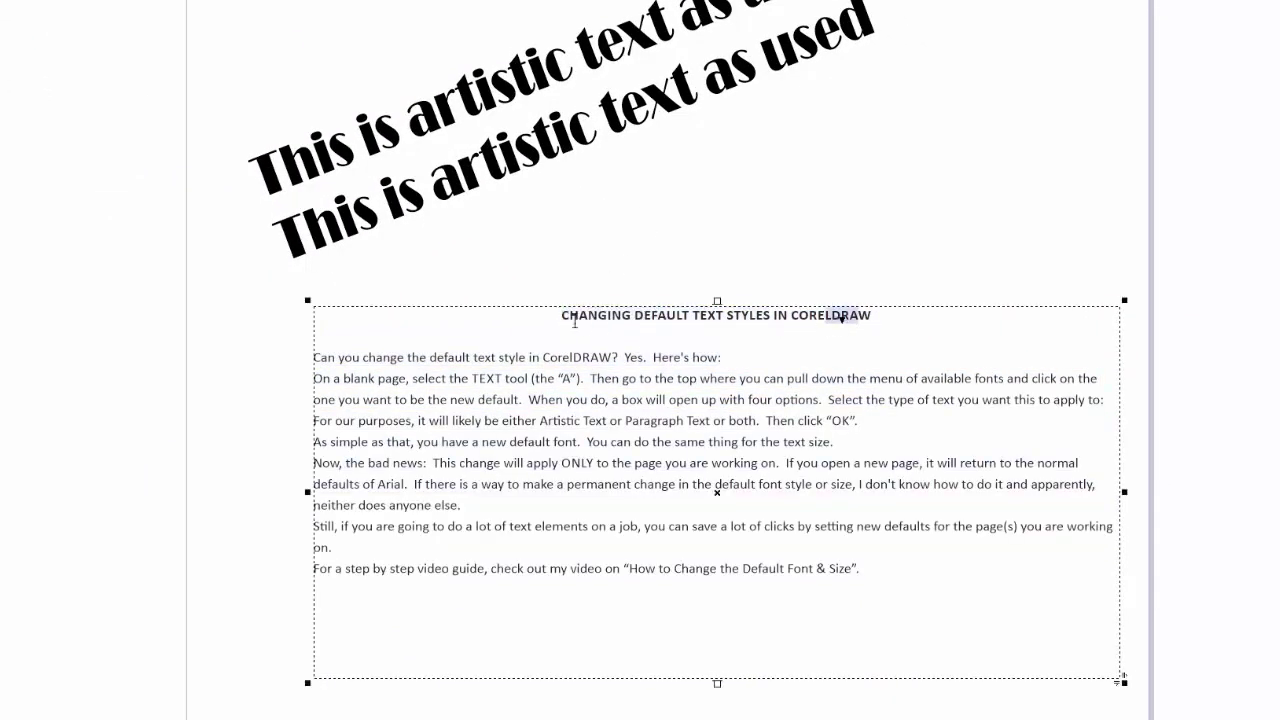
- Make the heading 'CHANGING DEFAULT TEXT STYLES IN CORELDRAW' 16 pt and italic
drag(562, 316, 871, 316)
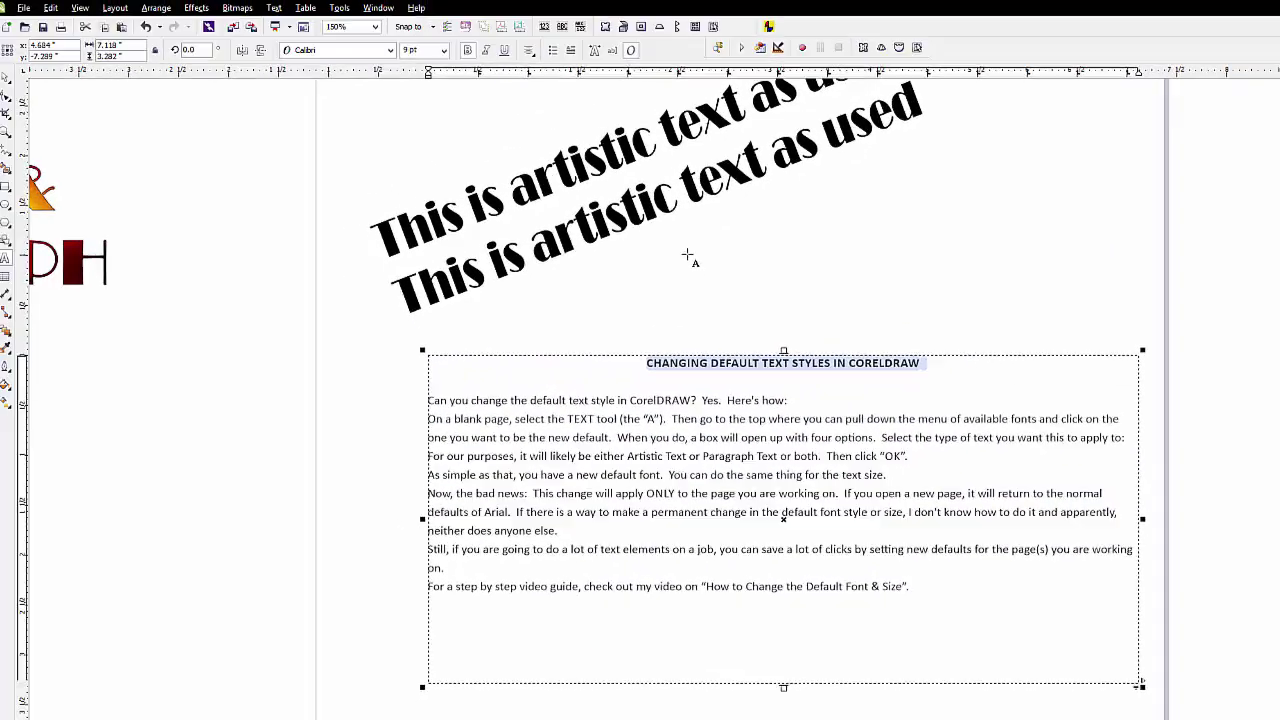
click(447, 53)
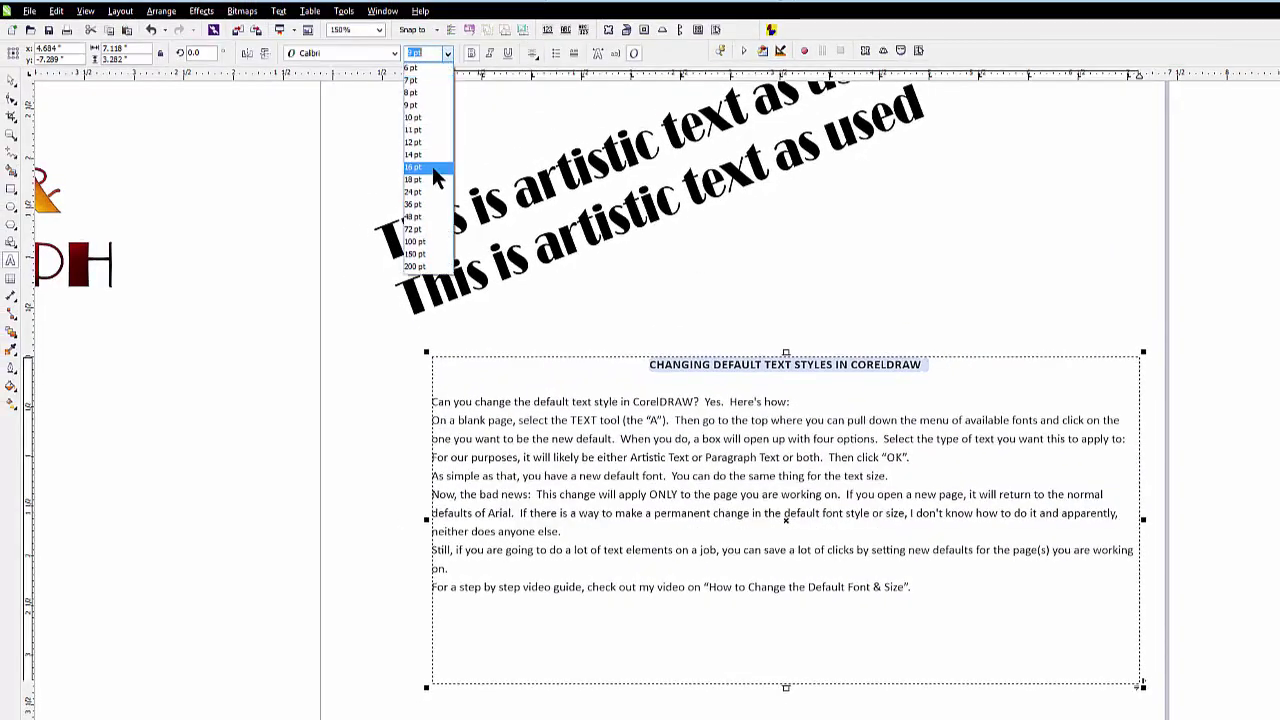
click(433, 167)
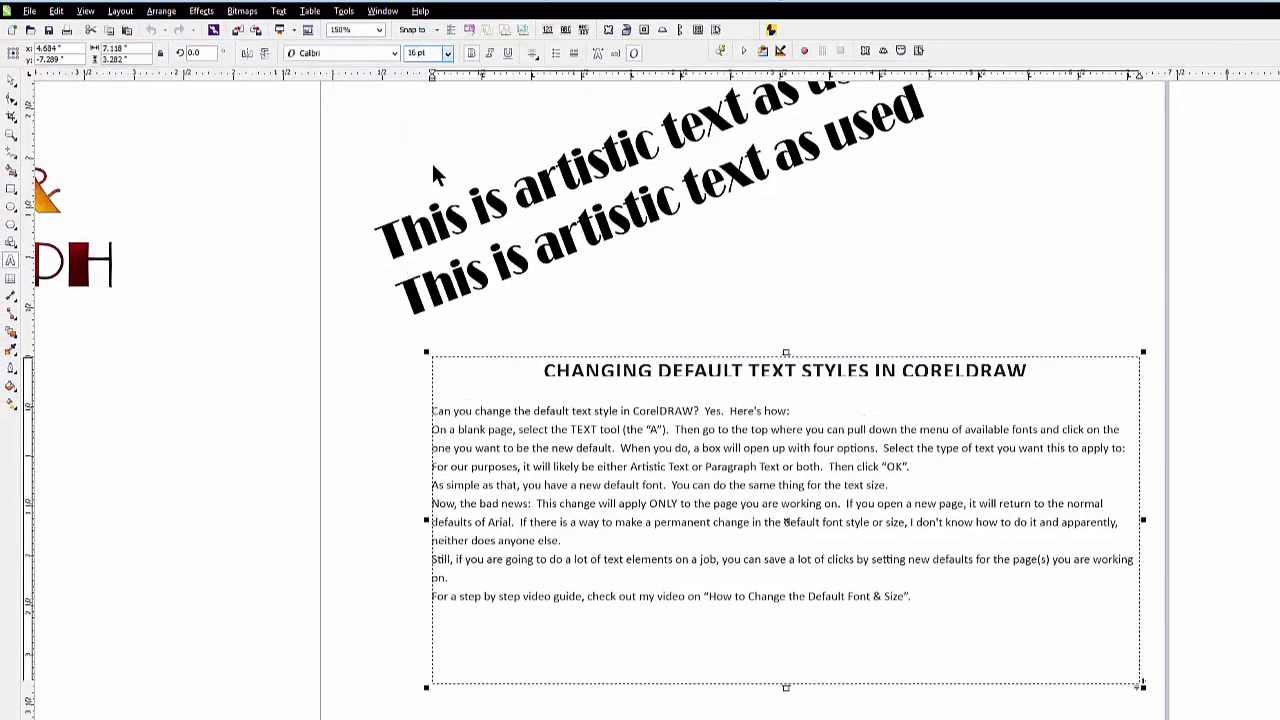
click(489, 53)
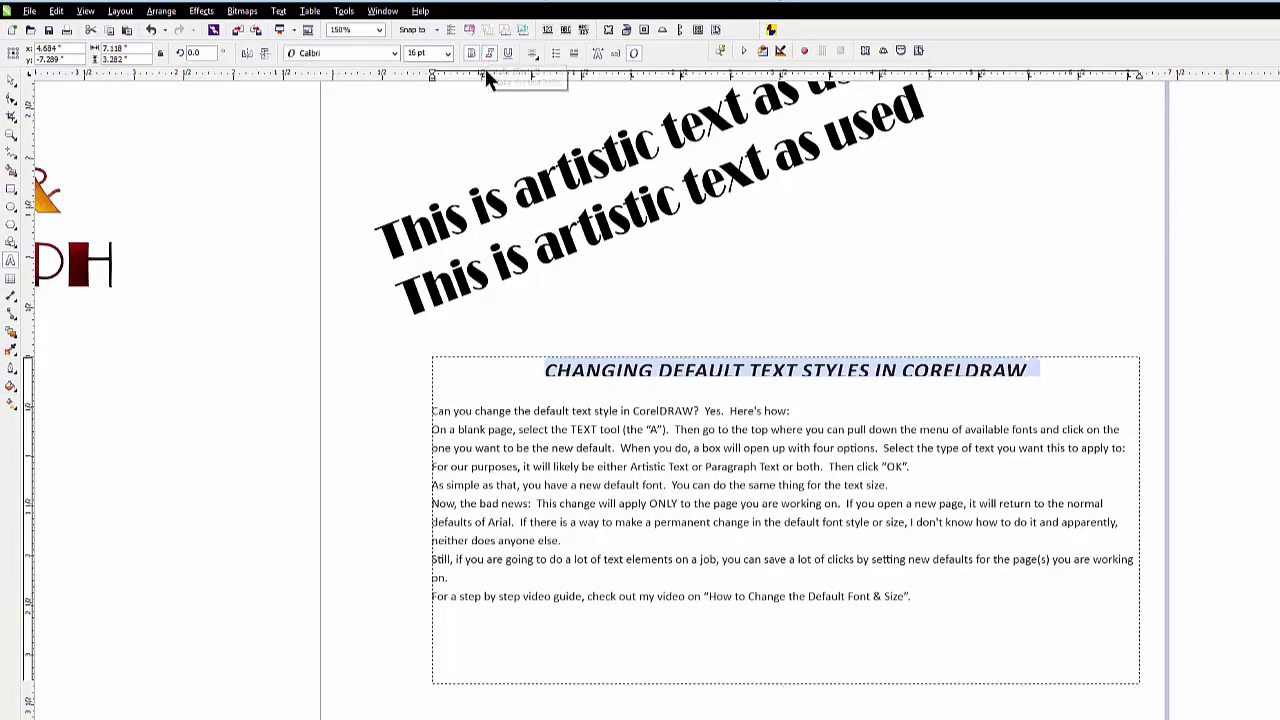
click(514, 314)
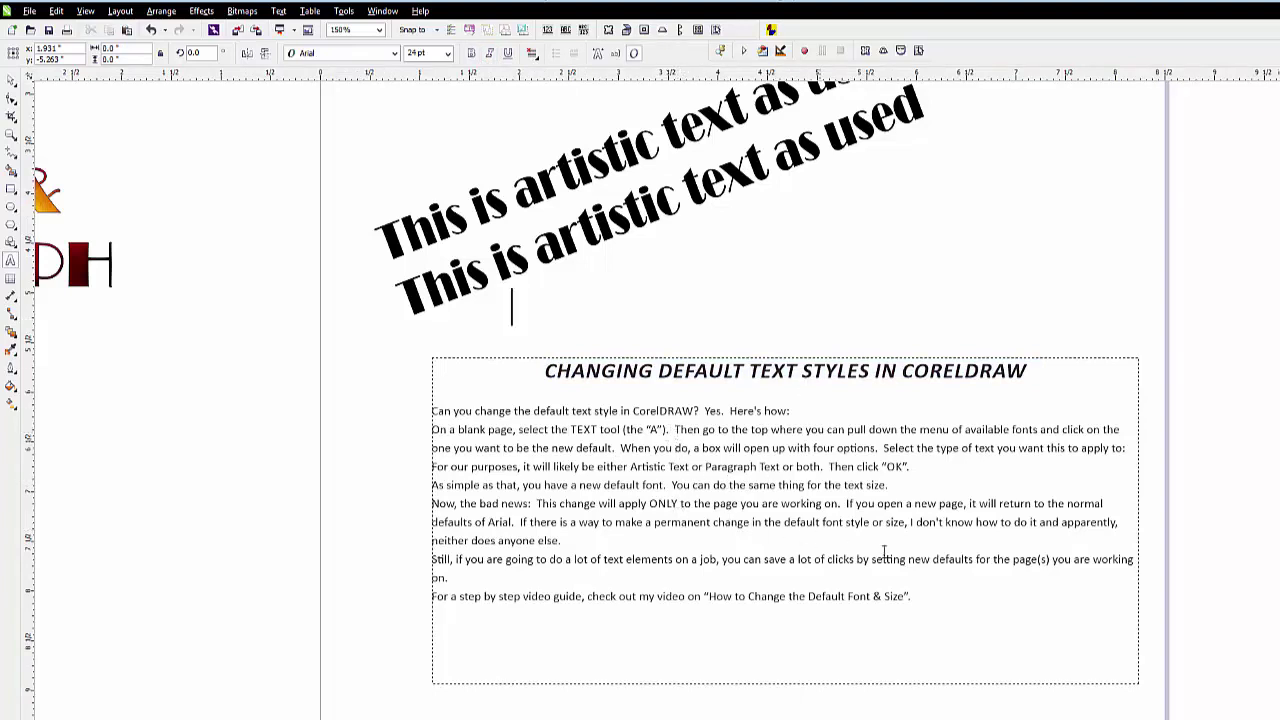
- Narrow the article frame into a column and lengthen it downward so the heading wraps onto two lines
click(1016, 558)
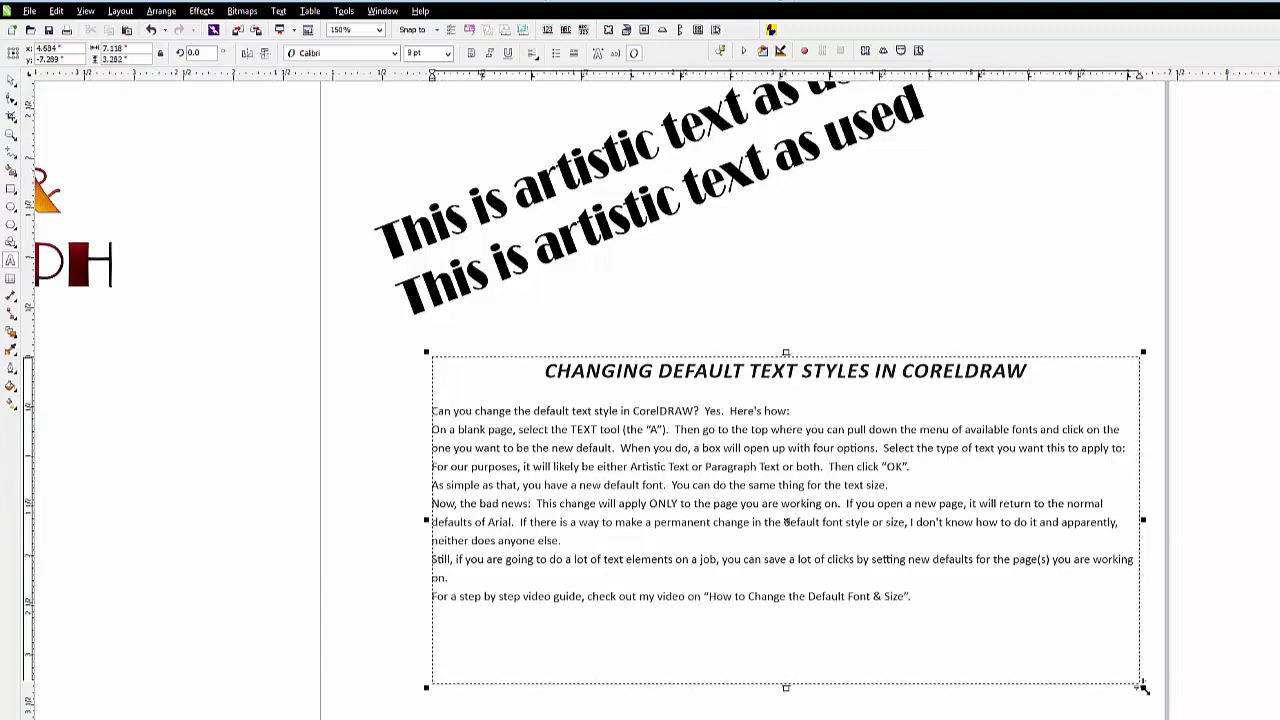
drag(1138, 684, 707, 484)
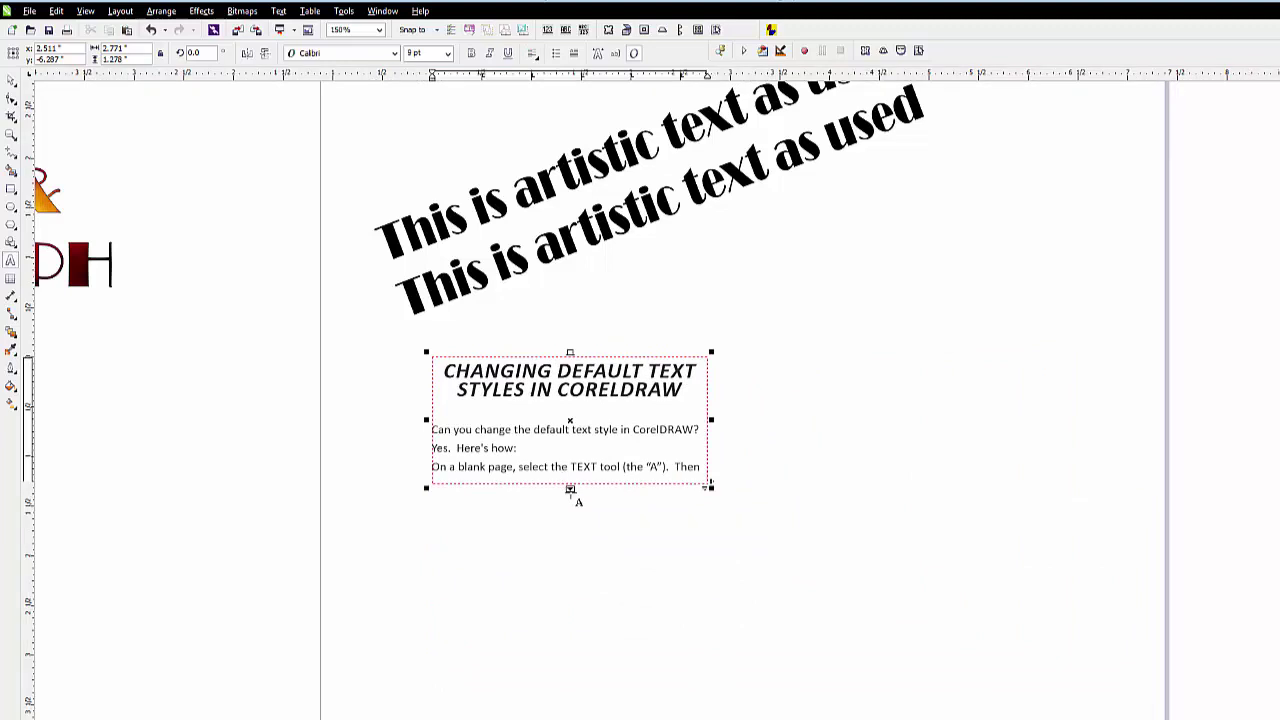
drag(570, 490, 586, 708)
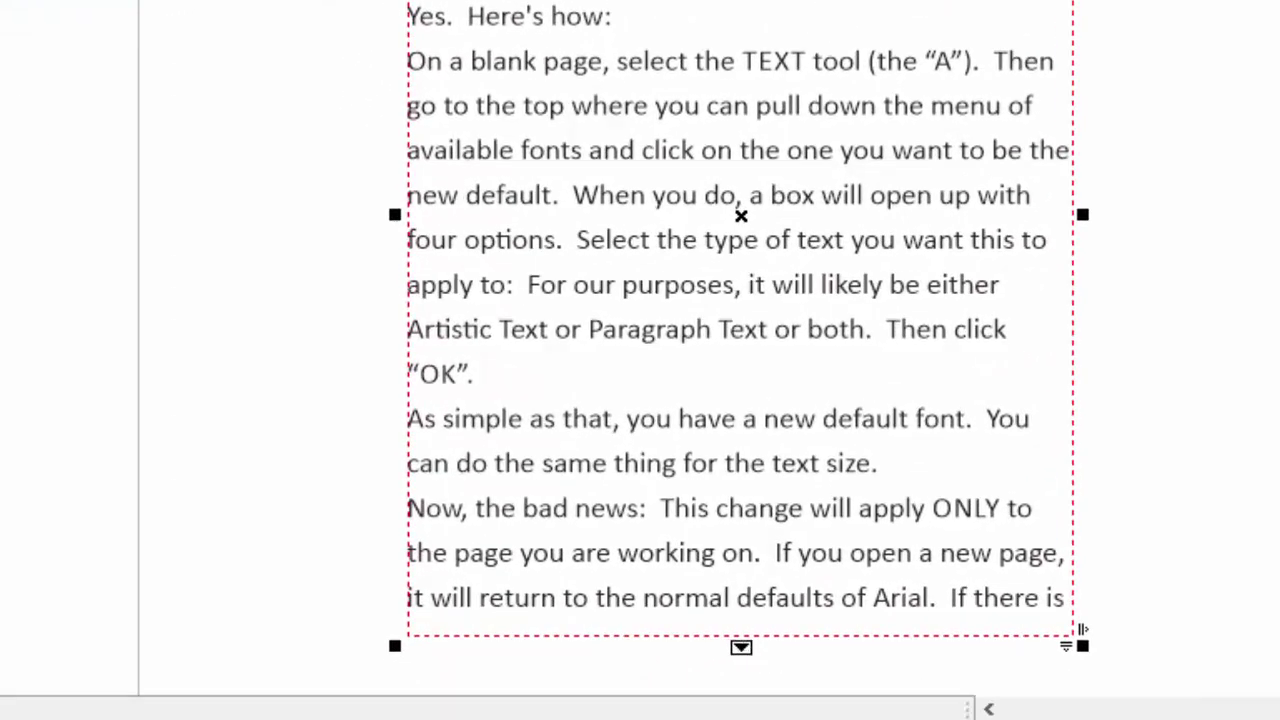
- Draw a second text frame right of the column and flow the first column's overflow text into it
drag(617, 89, 967, 630)
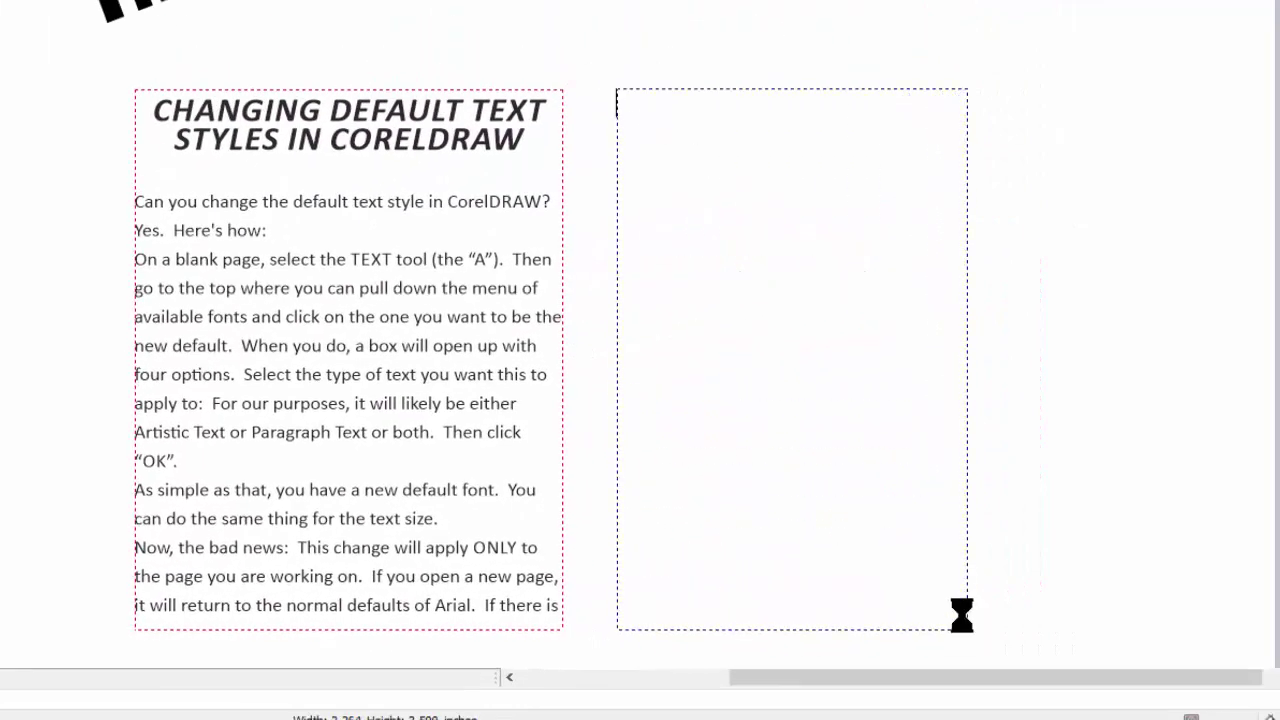
click(377, 610)
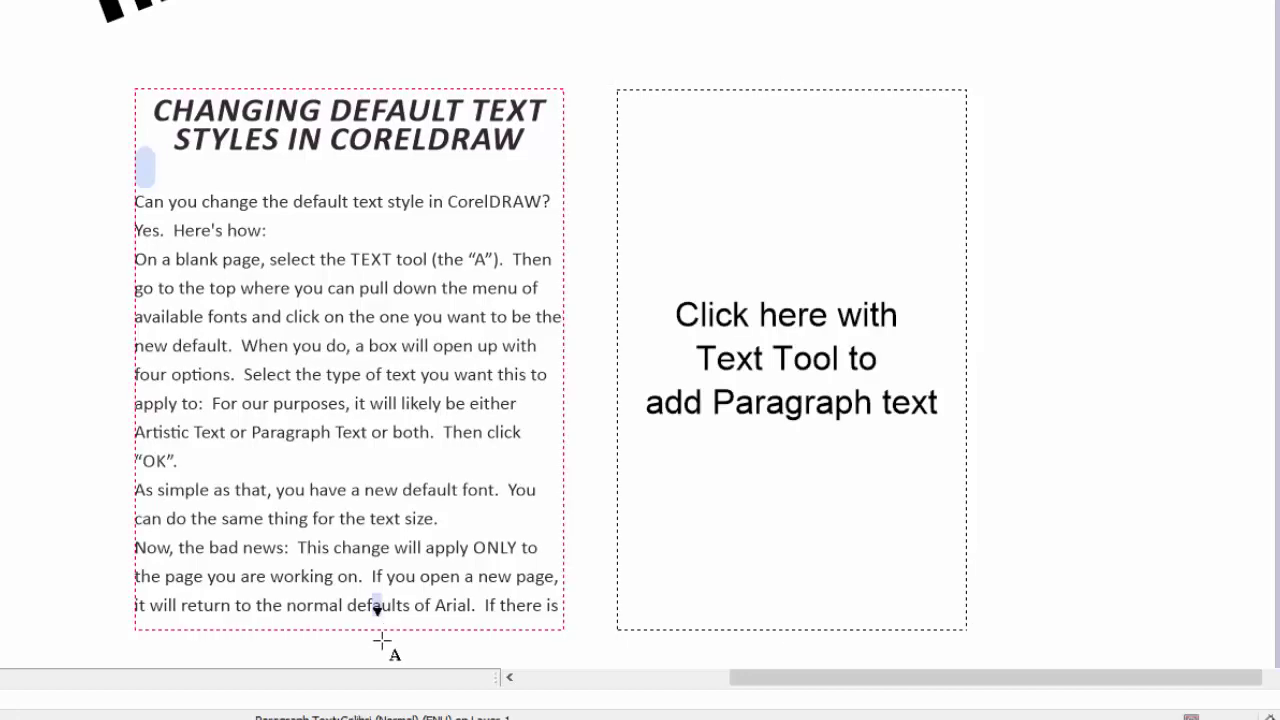
drag(350, 638, 350, 638)
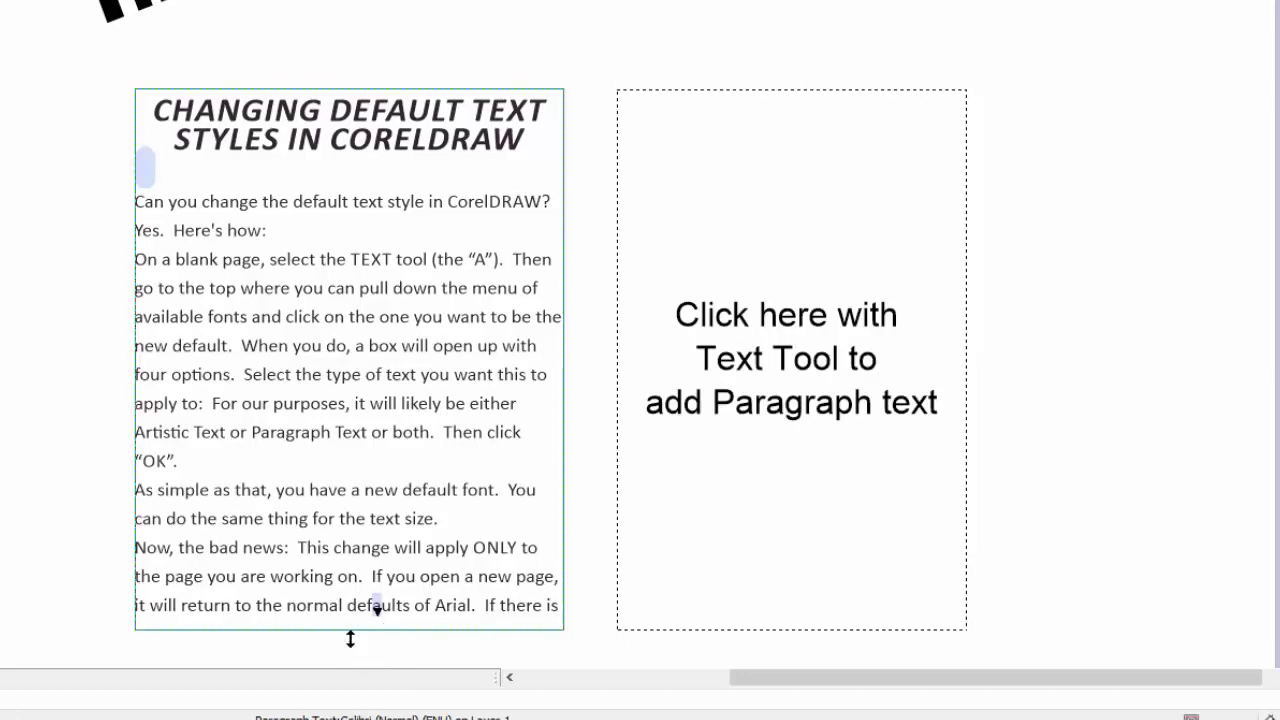
click(350, 638)
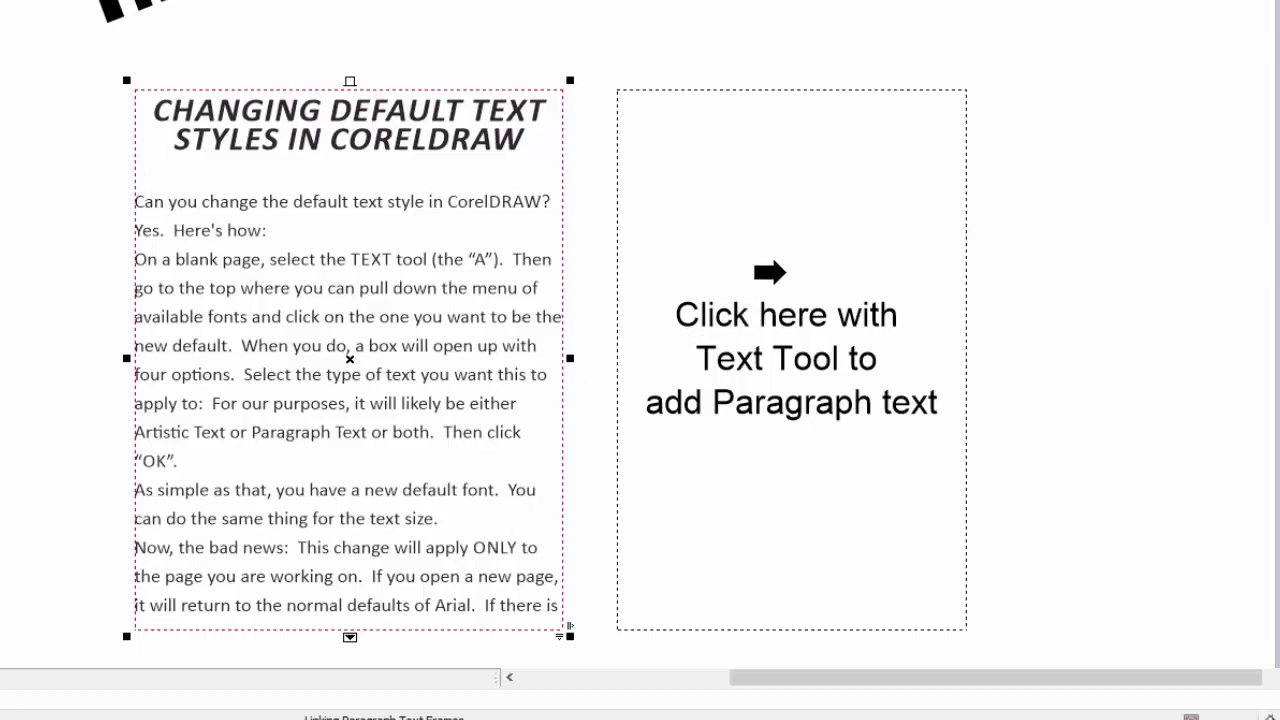
click(770, 270)
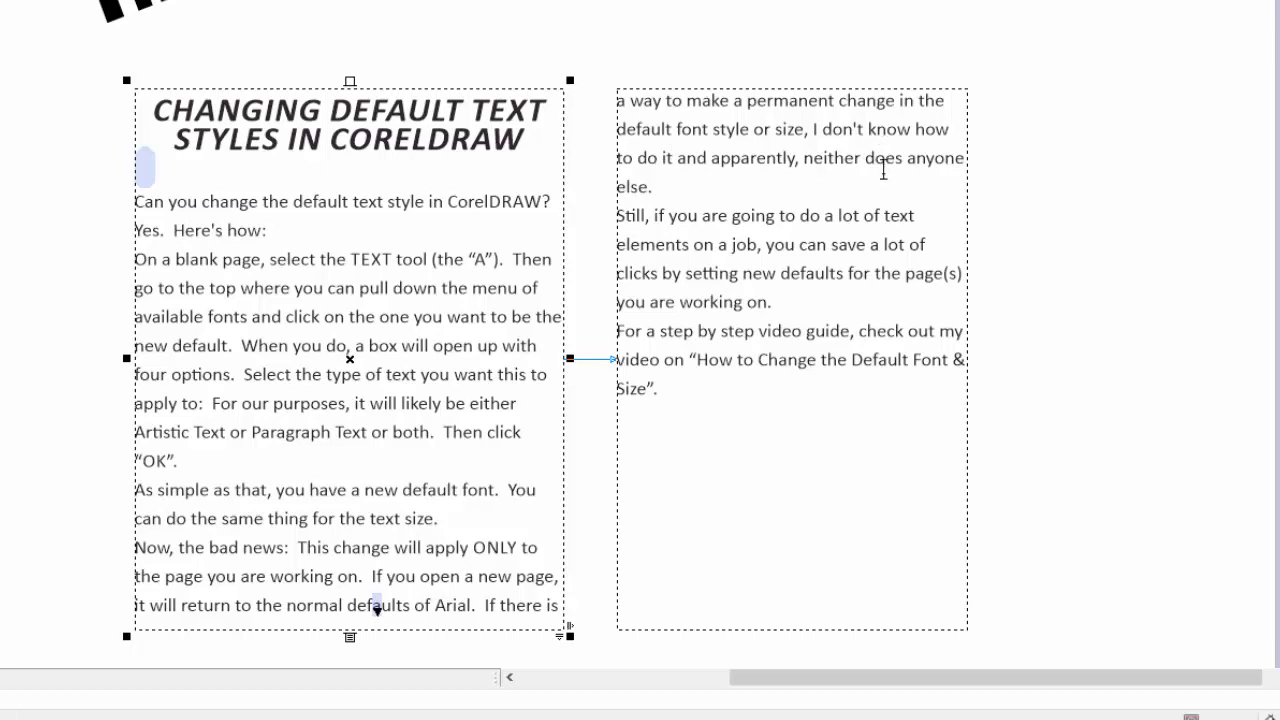
- Narrow the right text frame to match the first column, then deselect it
click(955, 330)
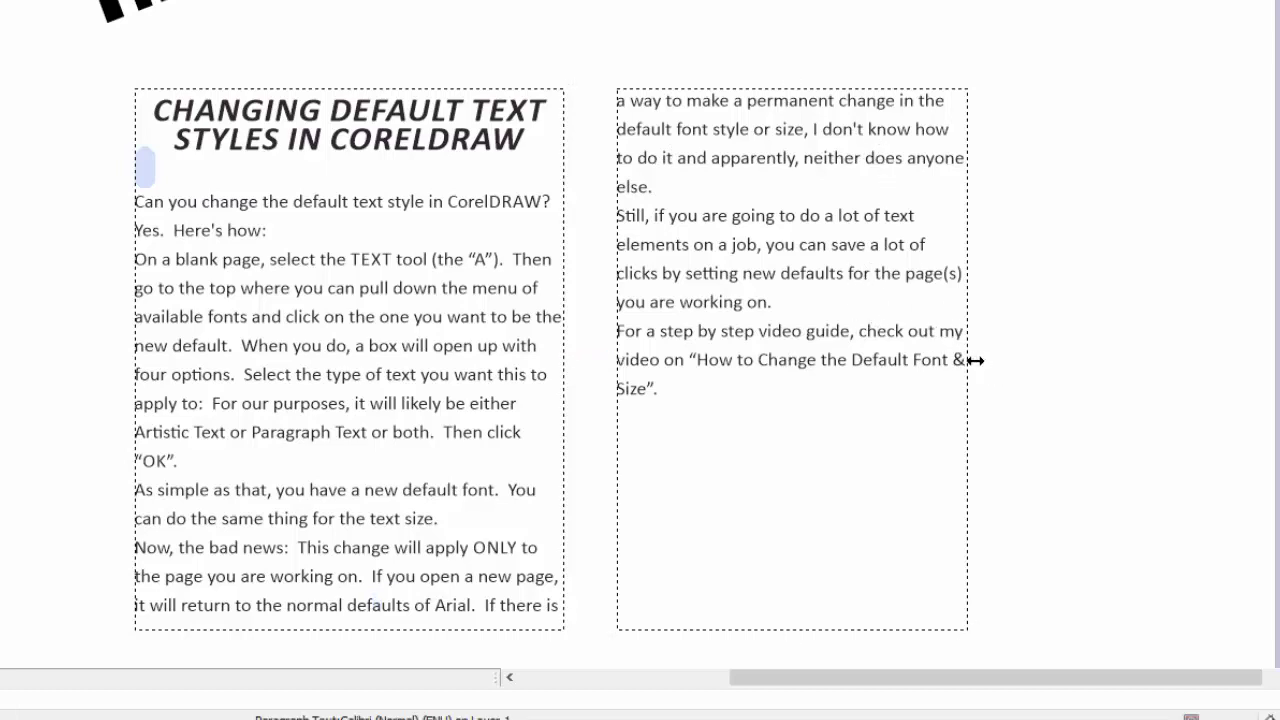
drag(973, 359, 871, 356)
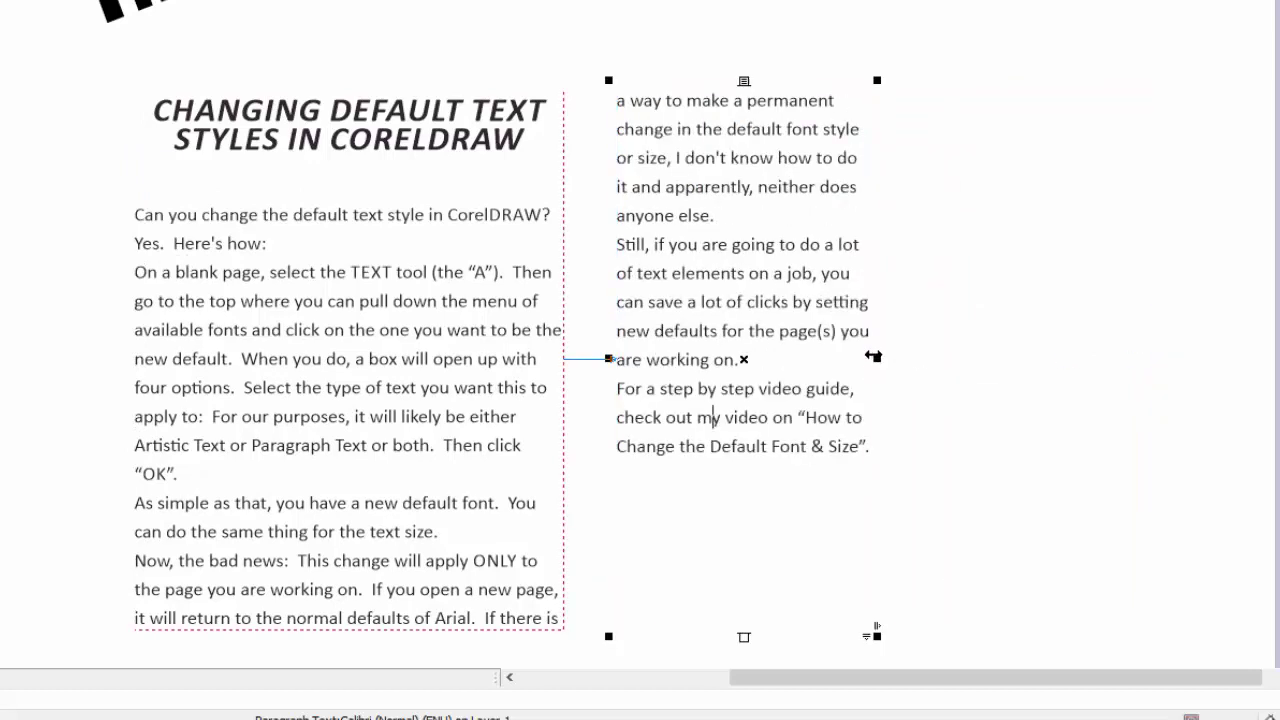
click(541, 8)
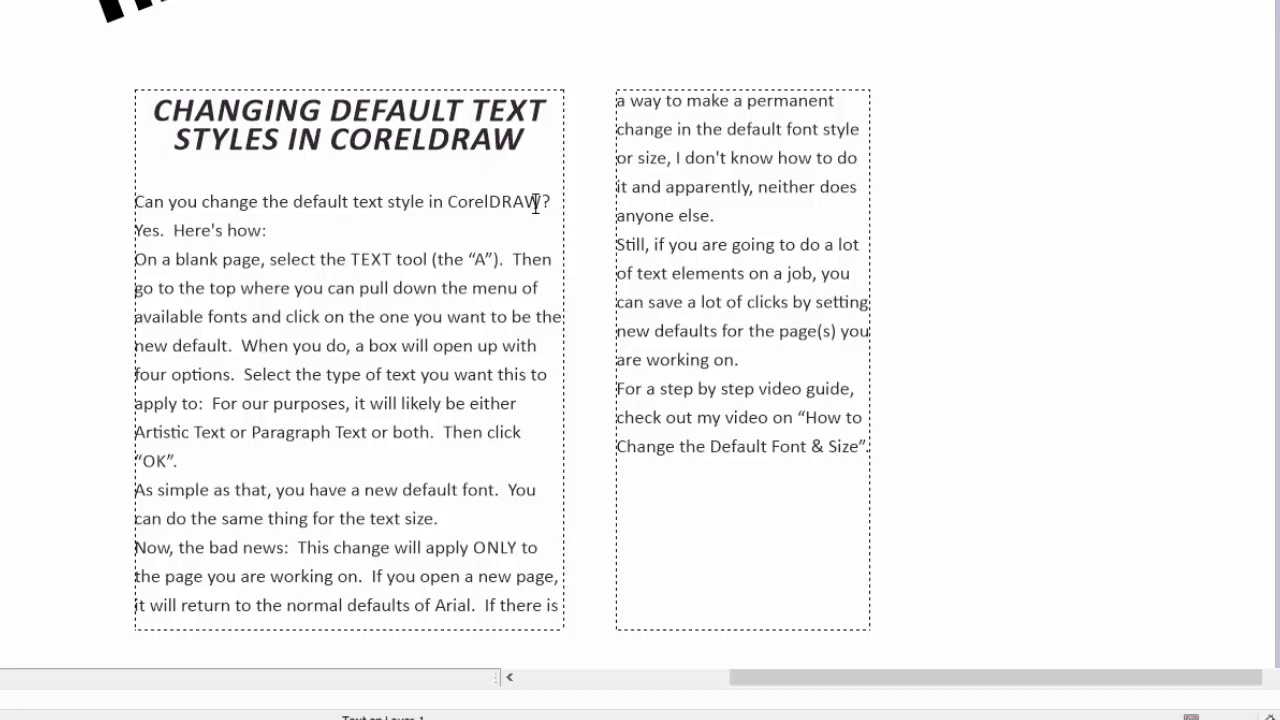
click(526, 110)
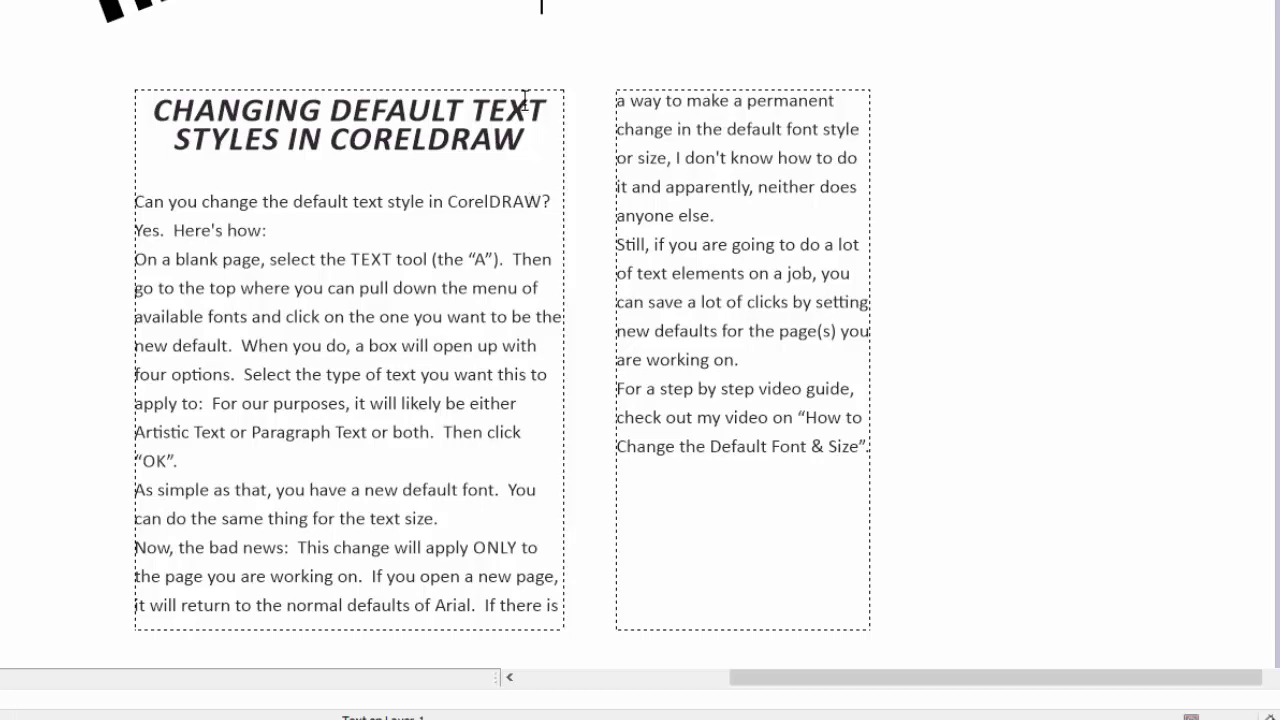